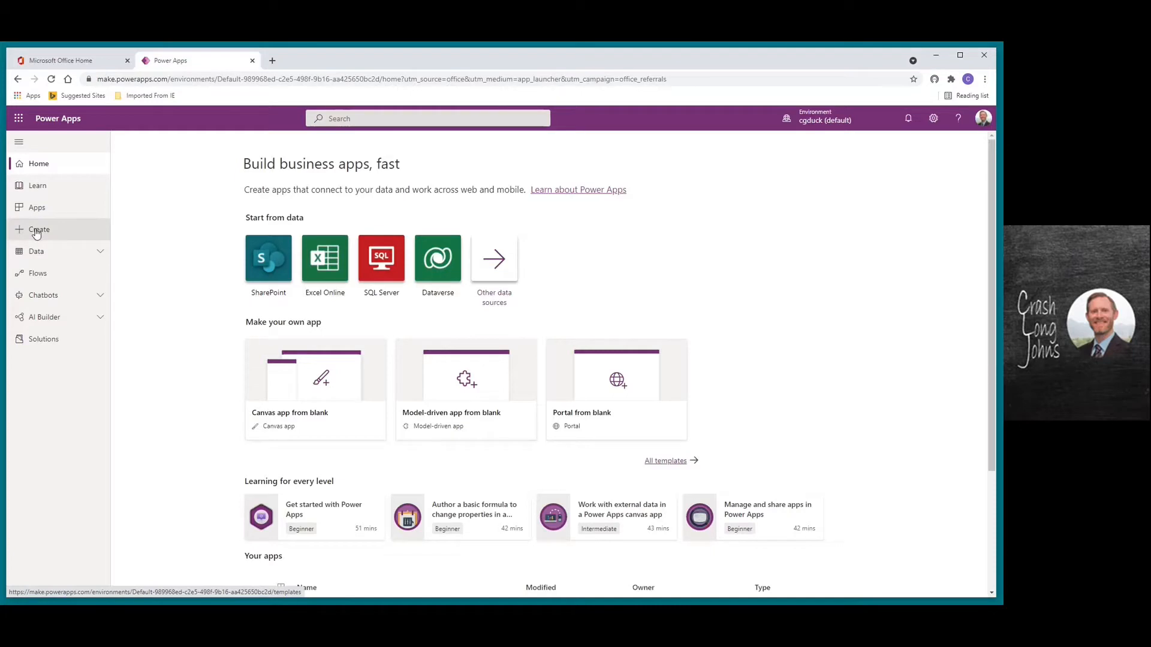
Create a blank canvas app named "Novice - Power Apps Studio Controls" in Tablet format and skip the welcome dialog.
left_click(38, 233)
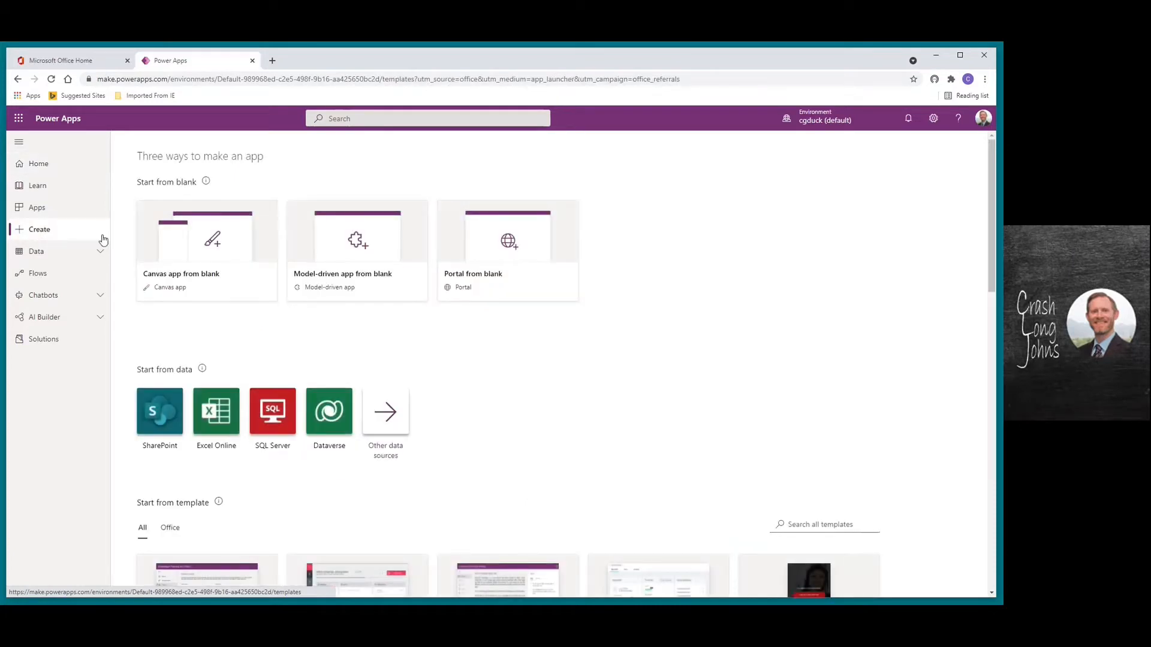
left_click(222, 250)
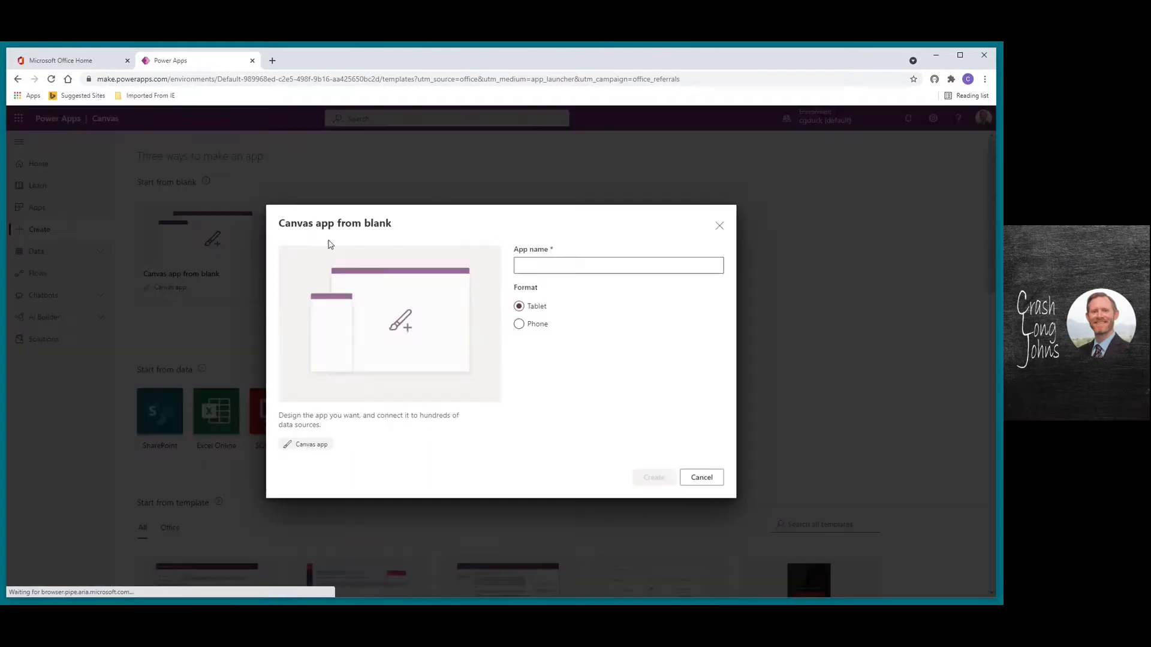
left_click(543, 267)
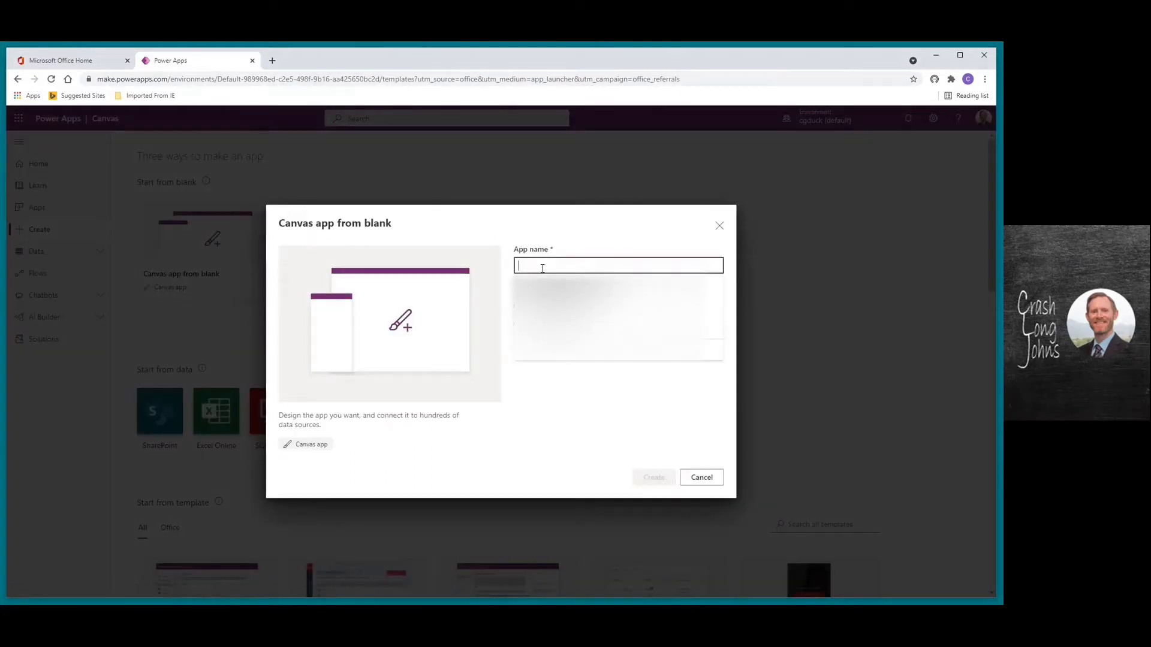
type("Novice - Power Apps Studio Controls")
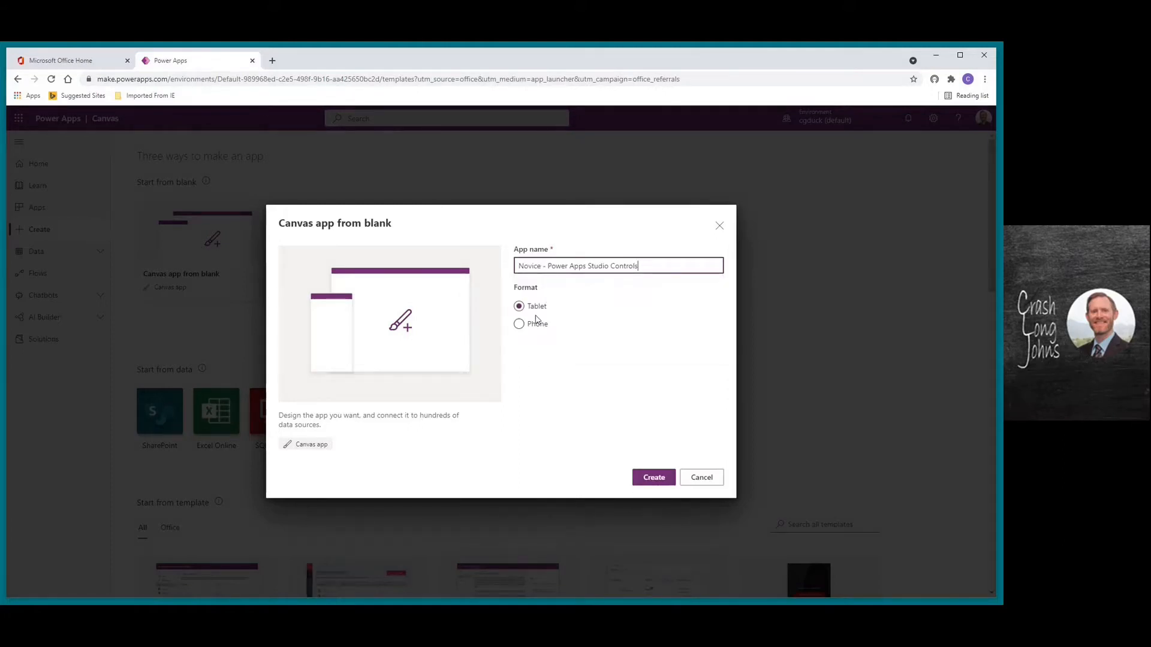
left_click(653, 478)
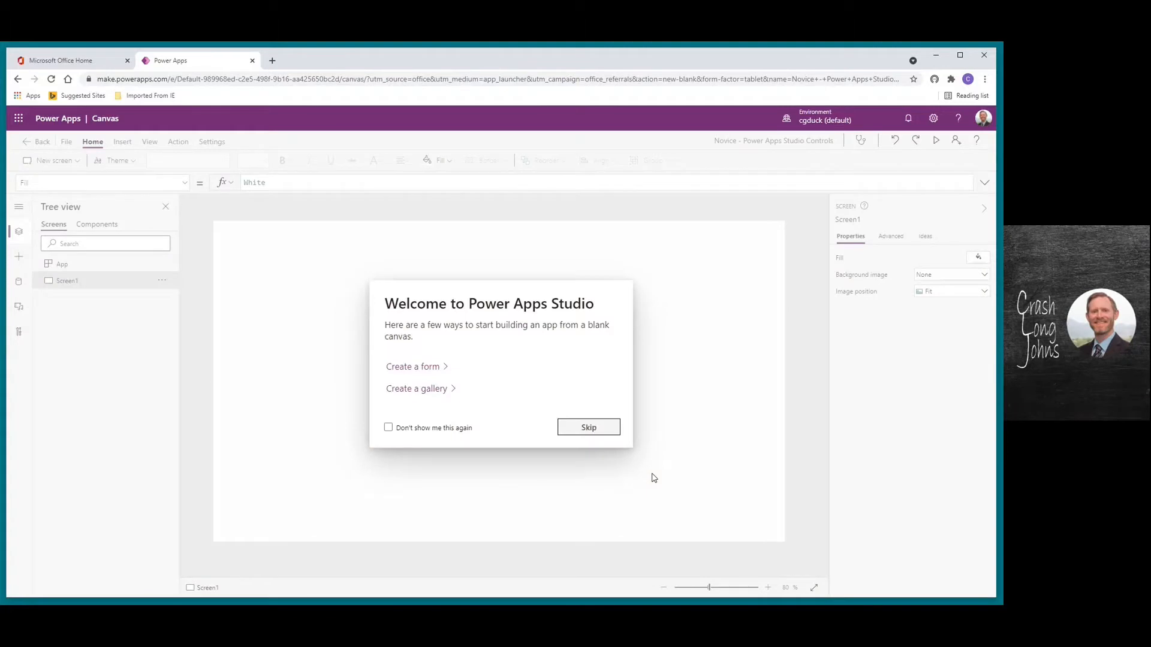
left_click(586, 427)
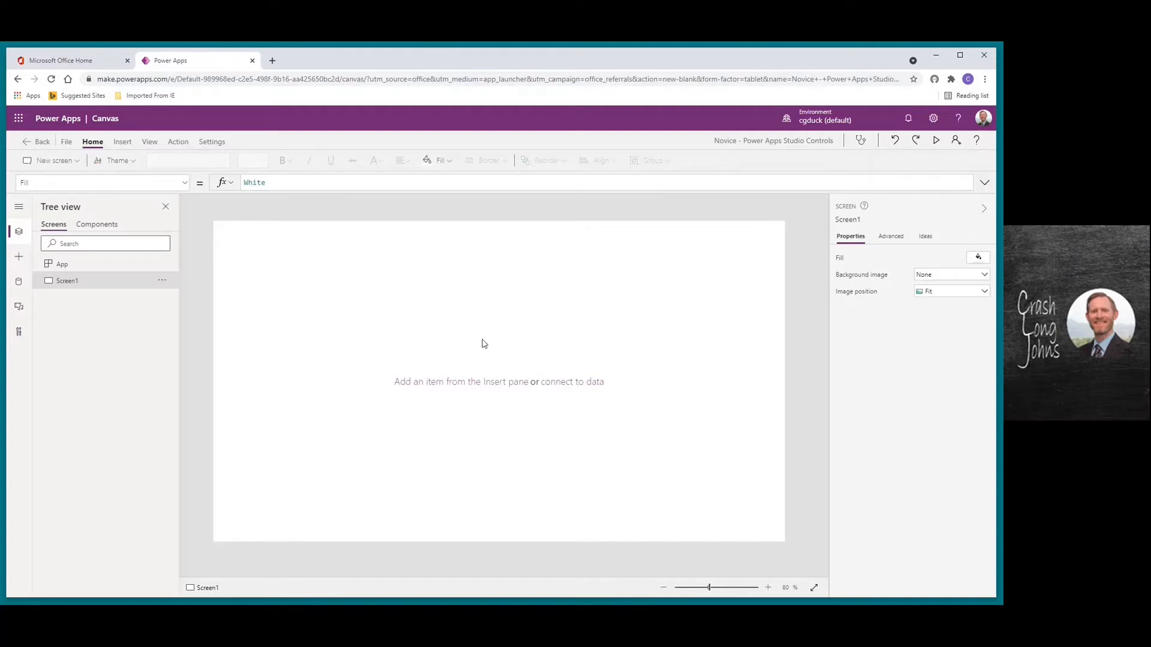
Insert a label near the upper-left corner of Screen1, at about X 44, Y 52.
left_click(122, 143)
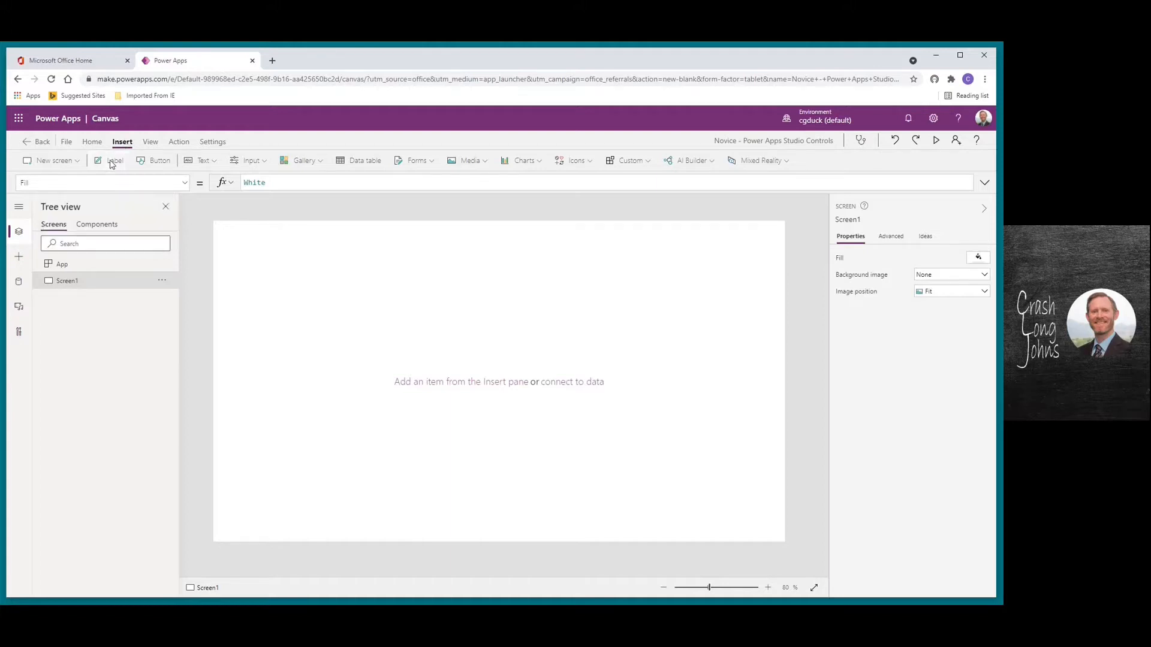
left_click(111, 163)
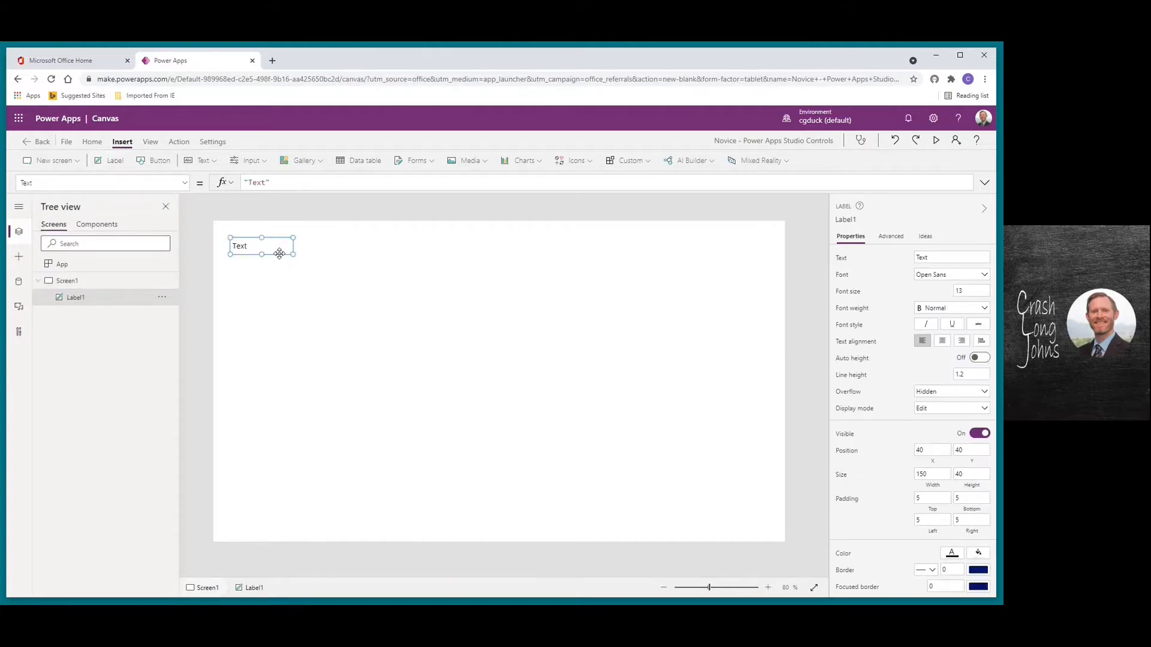
left_click_drag(279, 253, 281, 259)
Set the label's Text formula to "Hello World!".
left_click(269, 187)
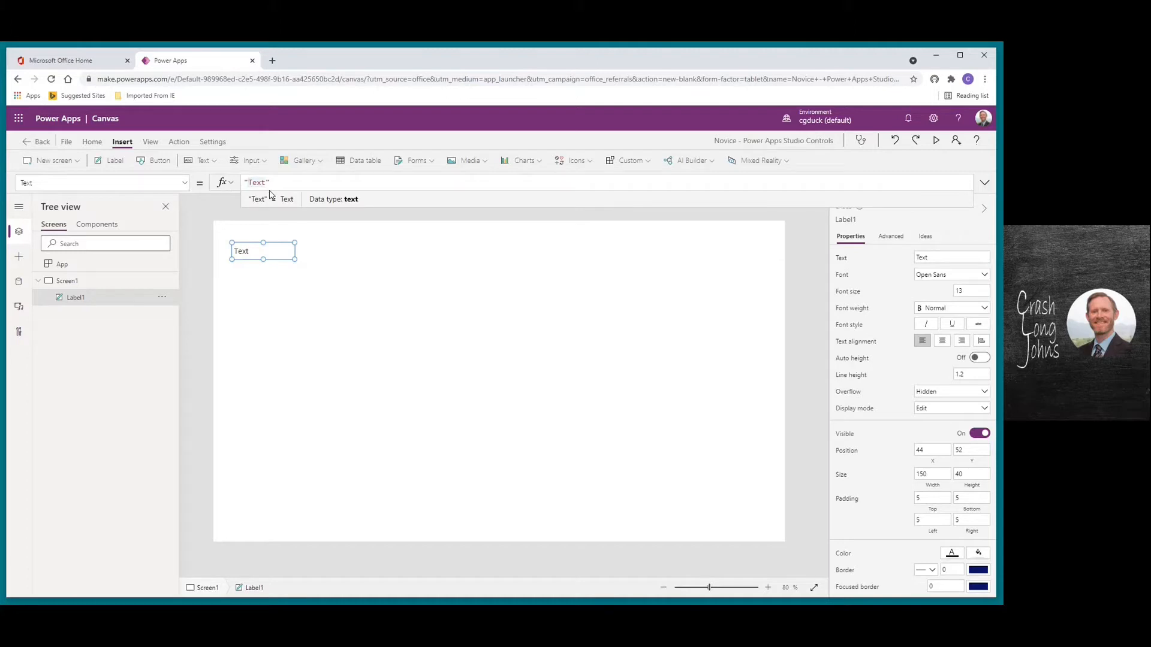
type("Hello WOrld")
key("BackSpace")
key("BackSpace")
key("BackSpace")
key("BackSpace")
type("orld!")
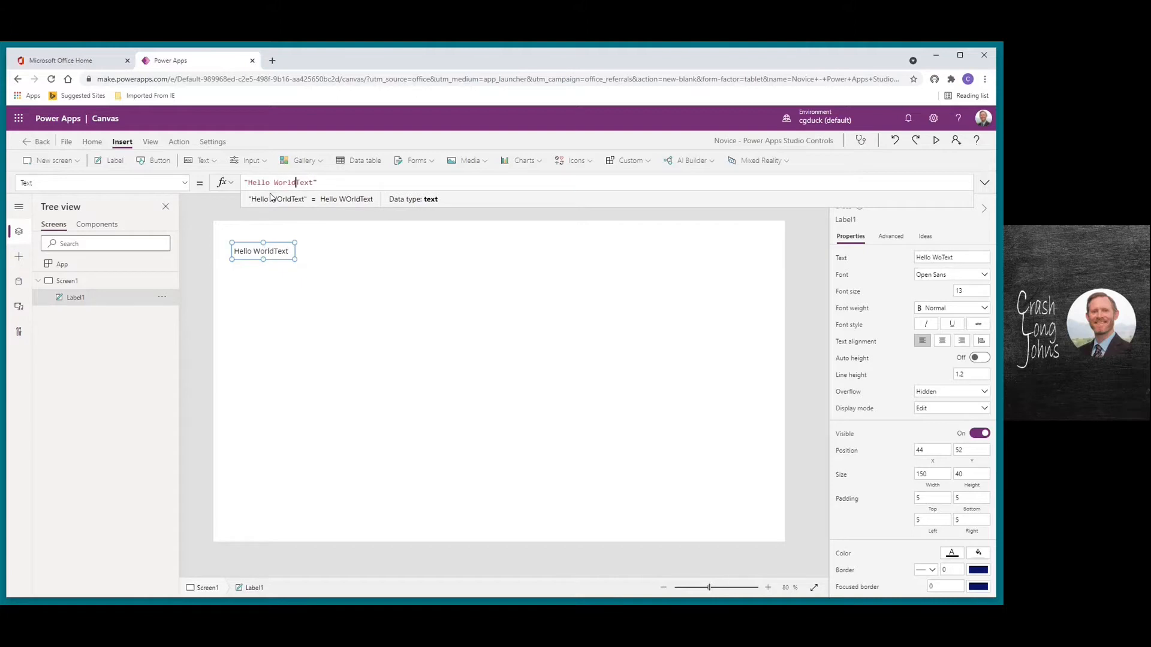
key("Delete")
key("Delete")
key("Delete")
key("Delete")
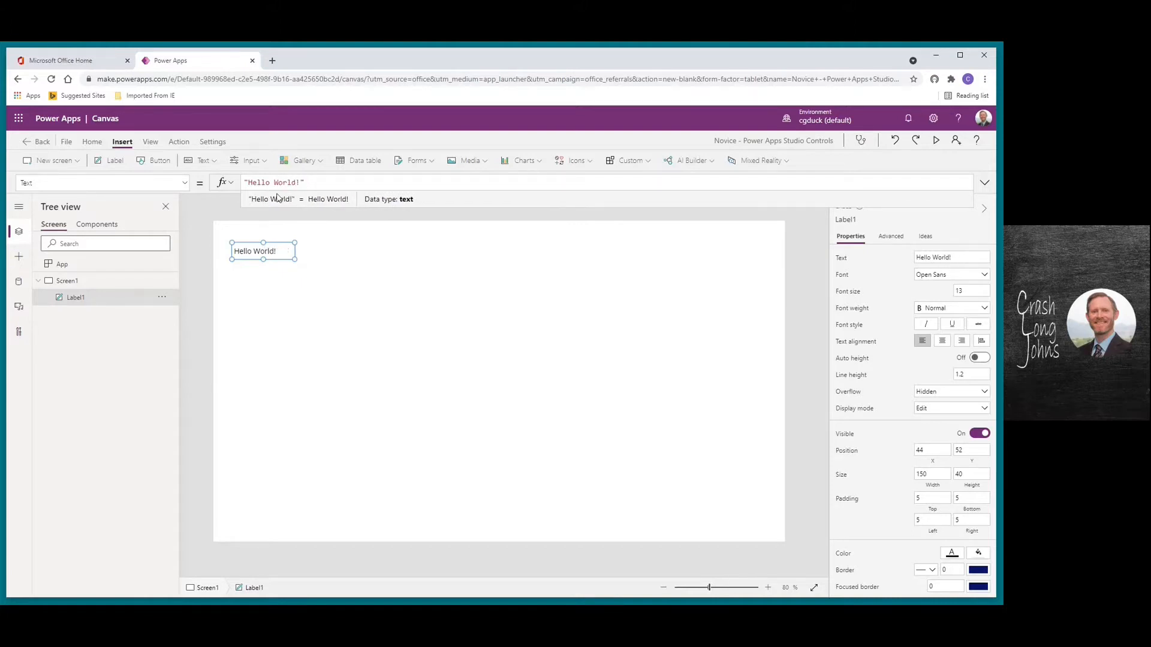
left_click(340, 298)
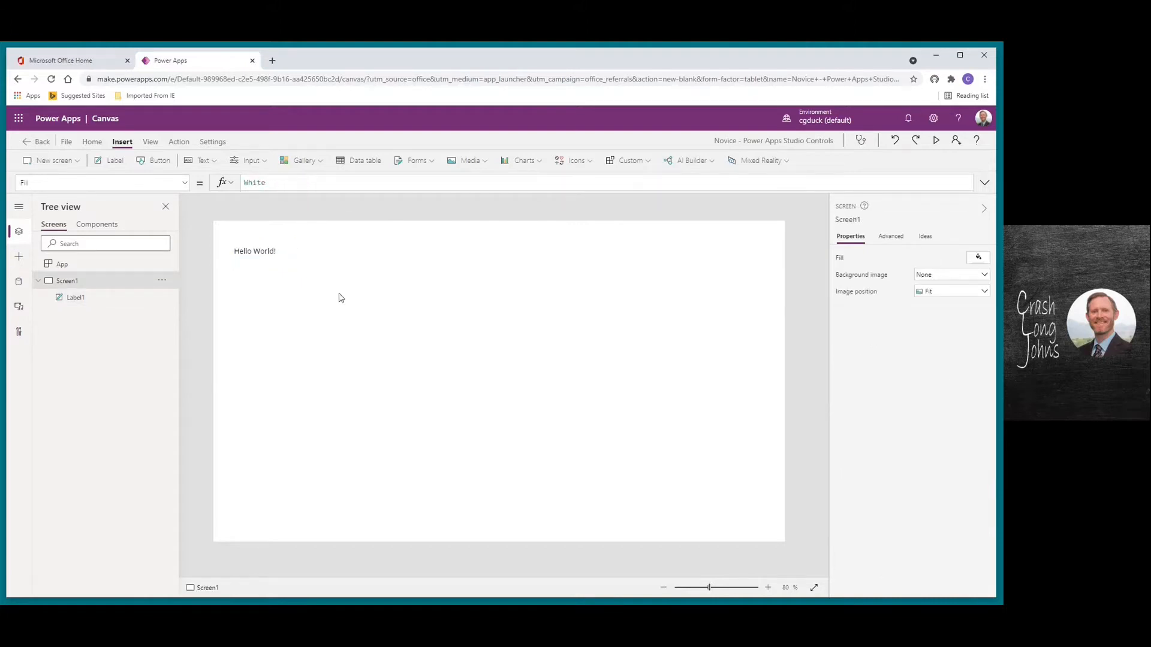
left_click(267, 254)
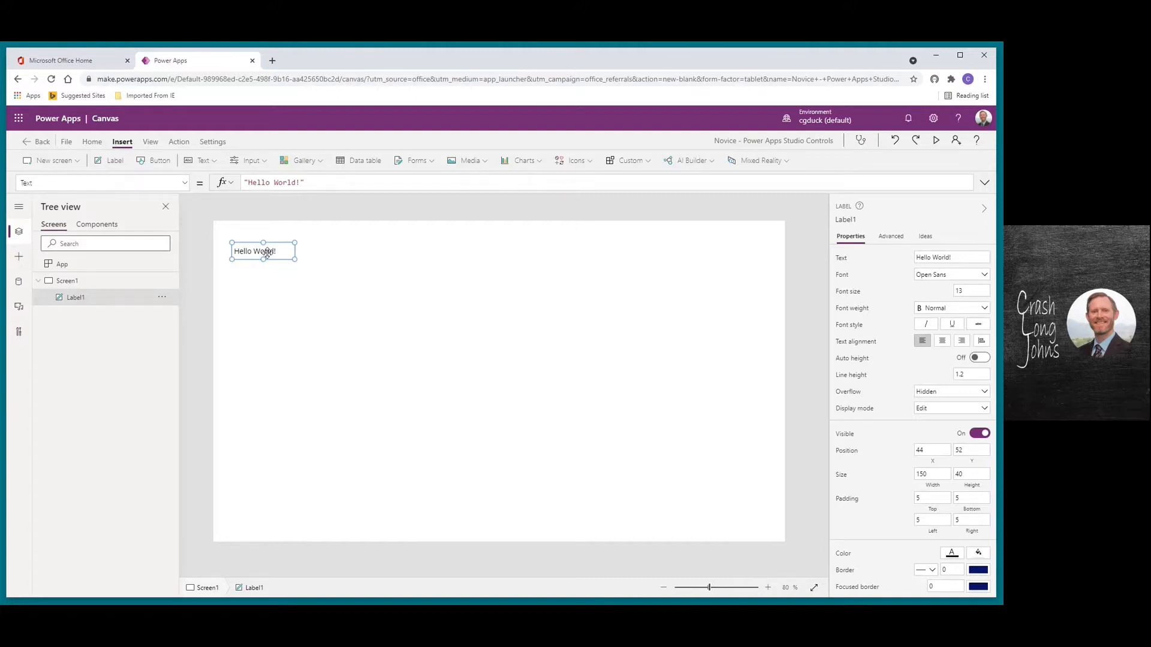
left_click(322, 276)
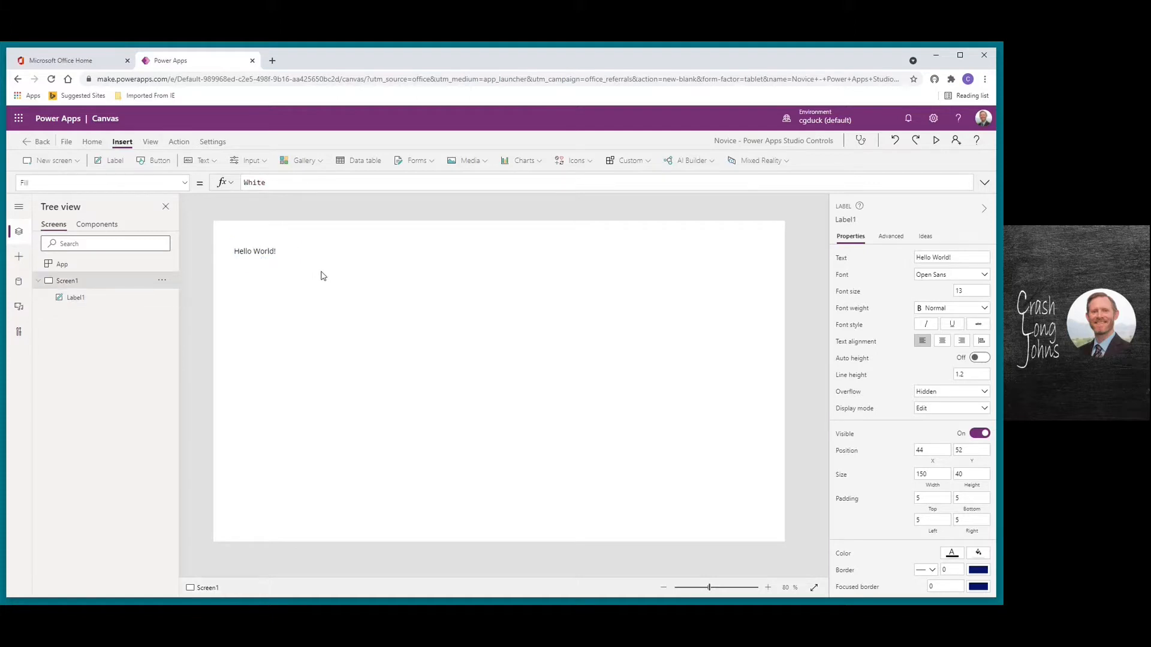
Insert a button below the label at about X 44, Y 115 and set its text to Submit.
left_click(153, 162)
left_click_drag(273, 246, 276, 275)
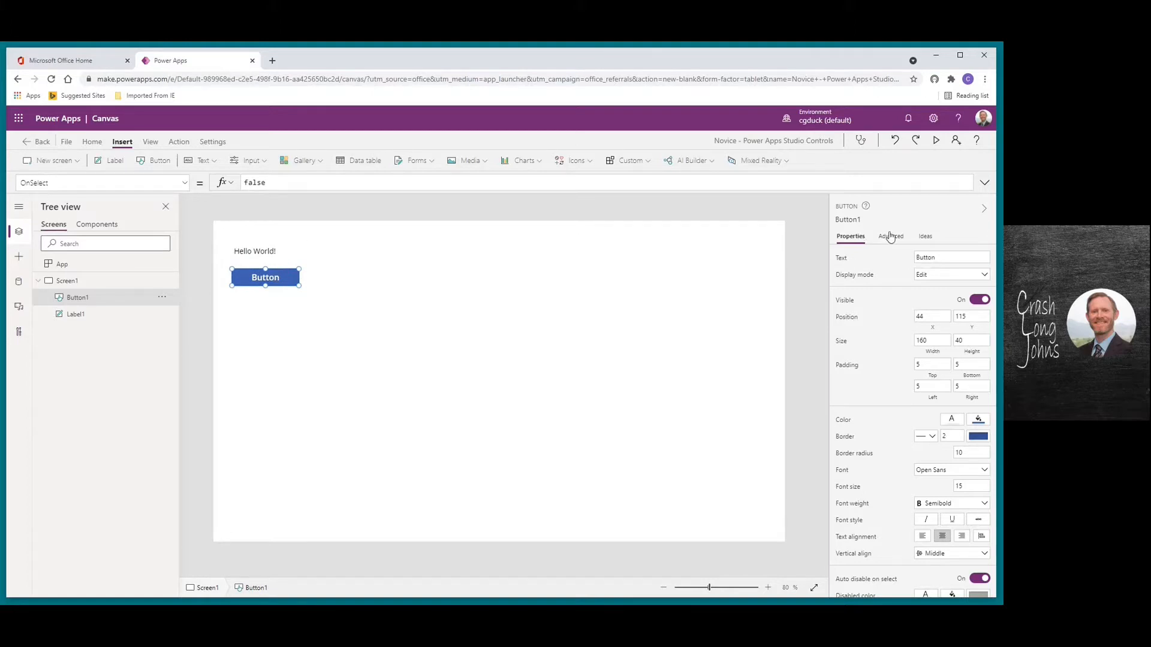
double_click(966, 257)
type("Submit")
left_click(897, 264)
left_click(324, 183)
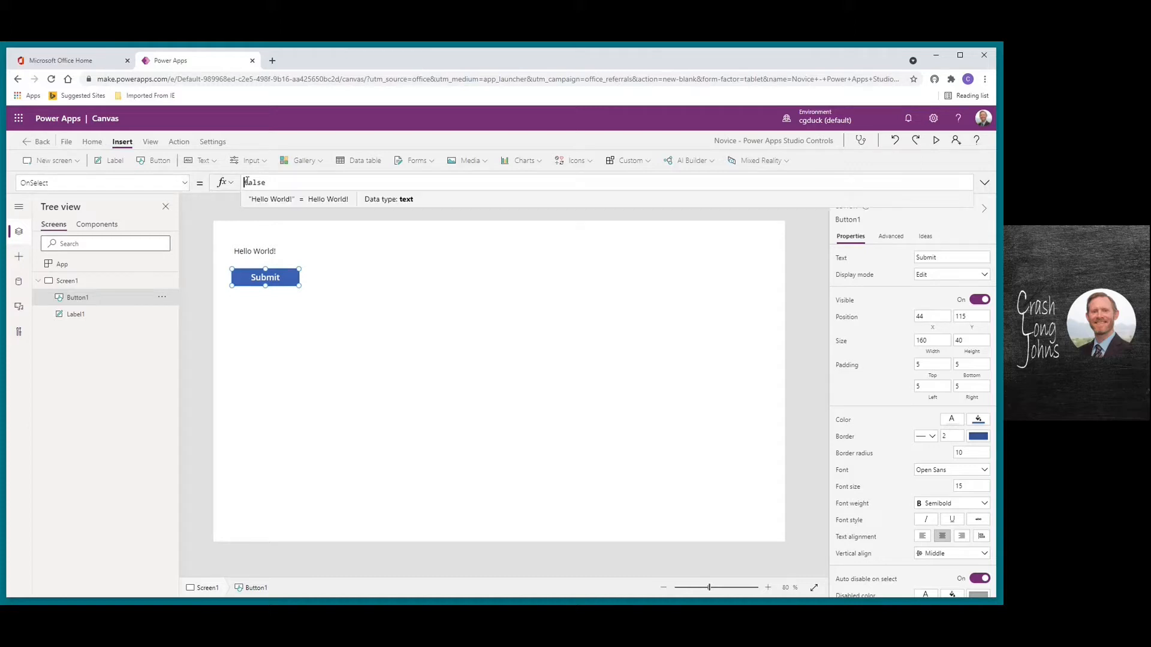
key("ctrl+a")
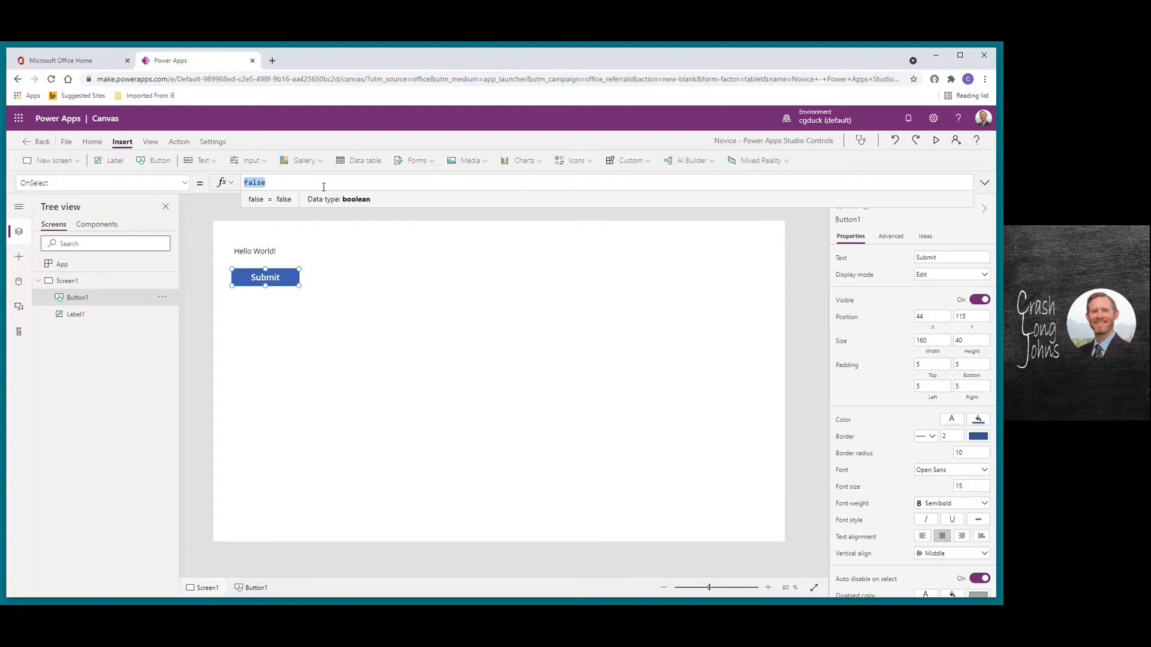
left_click(309, 312)
Insert a text input below the Submit button at about X 44, Y 190, and an HTML text control at about X 44, Y 275.
left_click(202, 160)
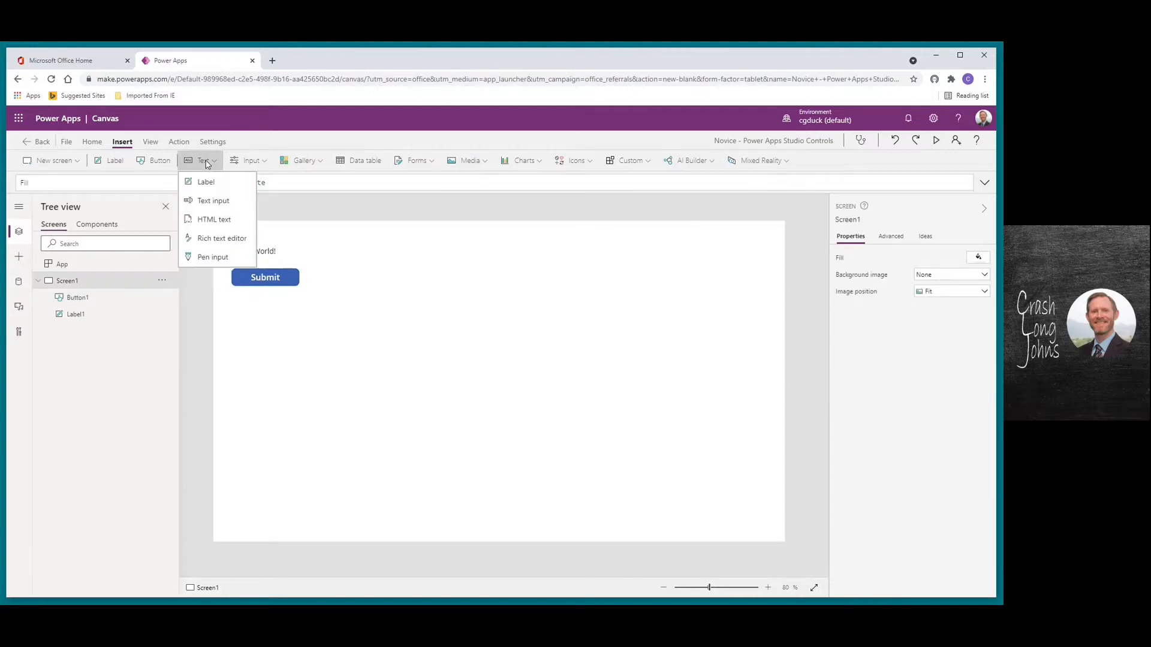
left_click(211, 201)
left_click_drag(308, 246, 316, 306)
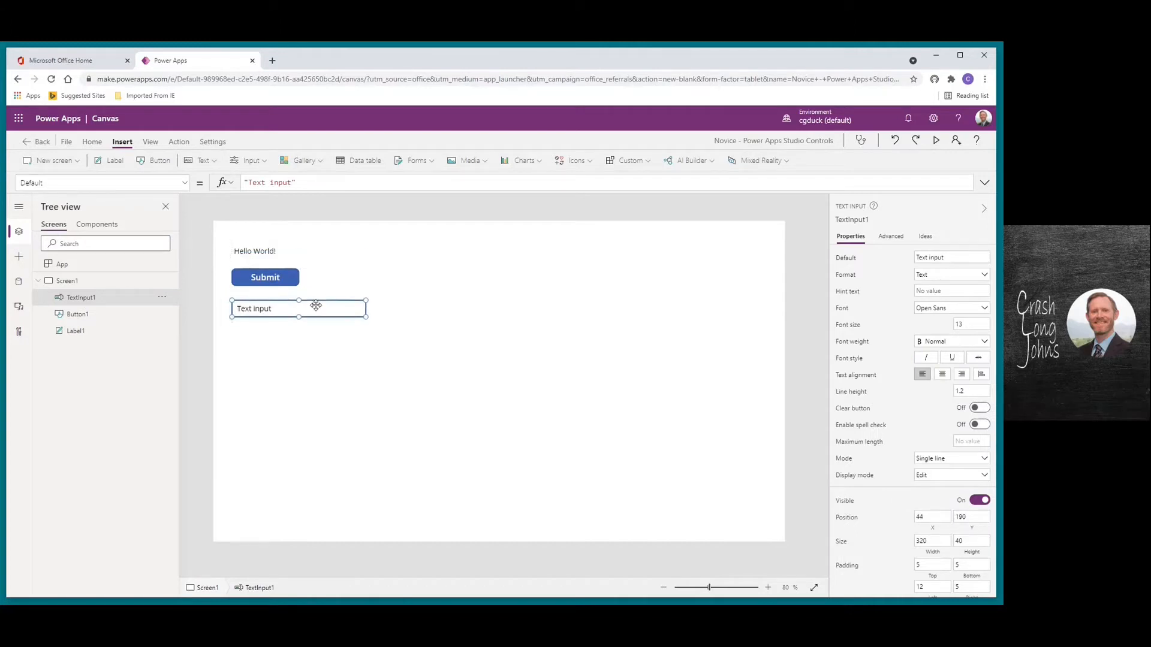
left_click(216, 166)
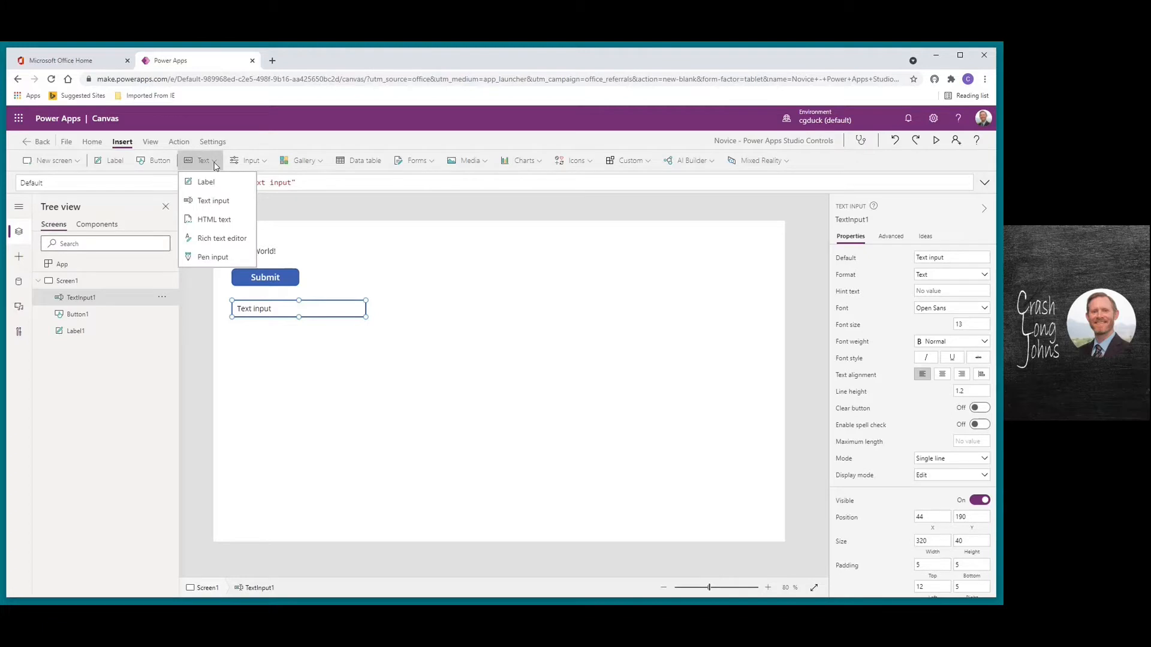
left_click(212, 227)
left_click_drag(306, 257, 307, 345)
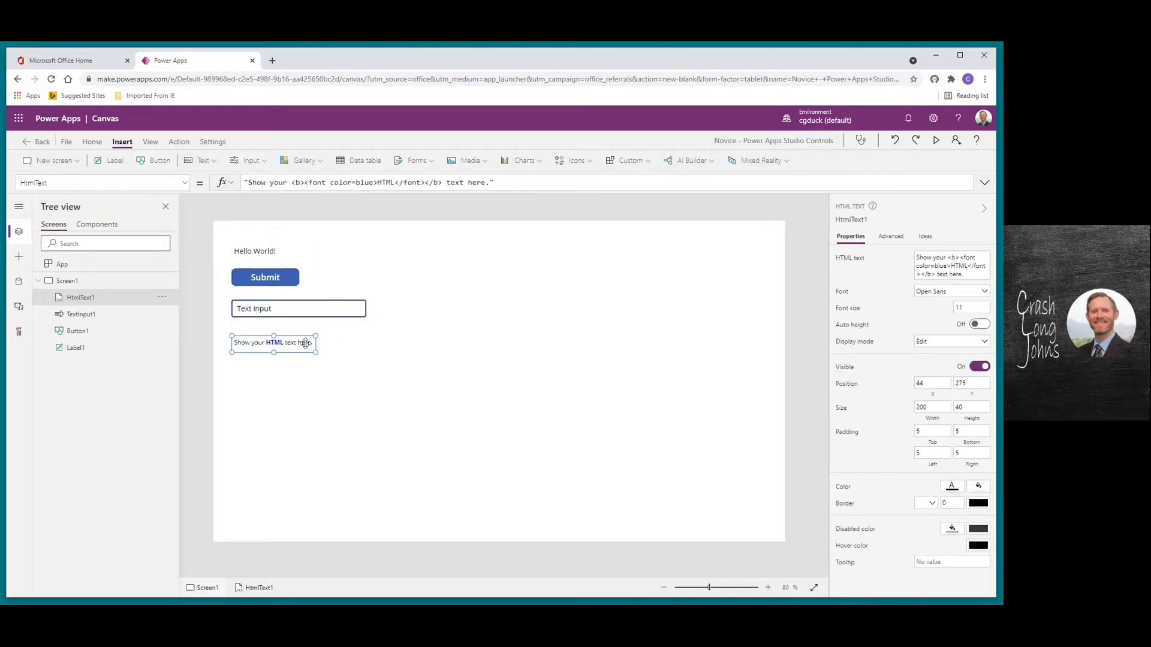
Clear the text input's Default value down to an empty string.
left_click(268, 309)
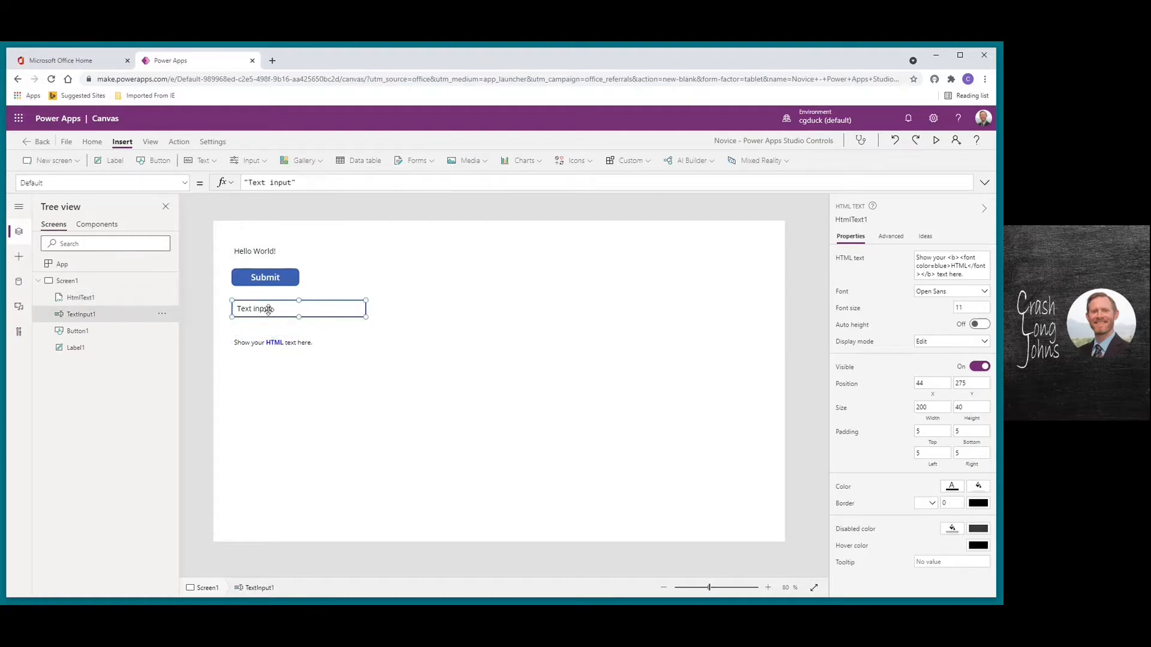
left_click(252, 186)
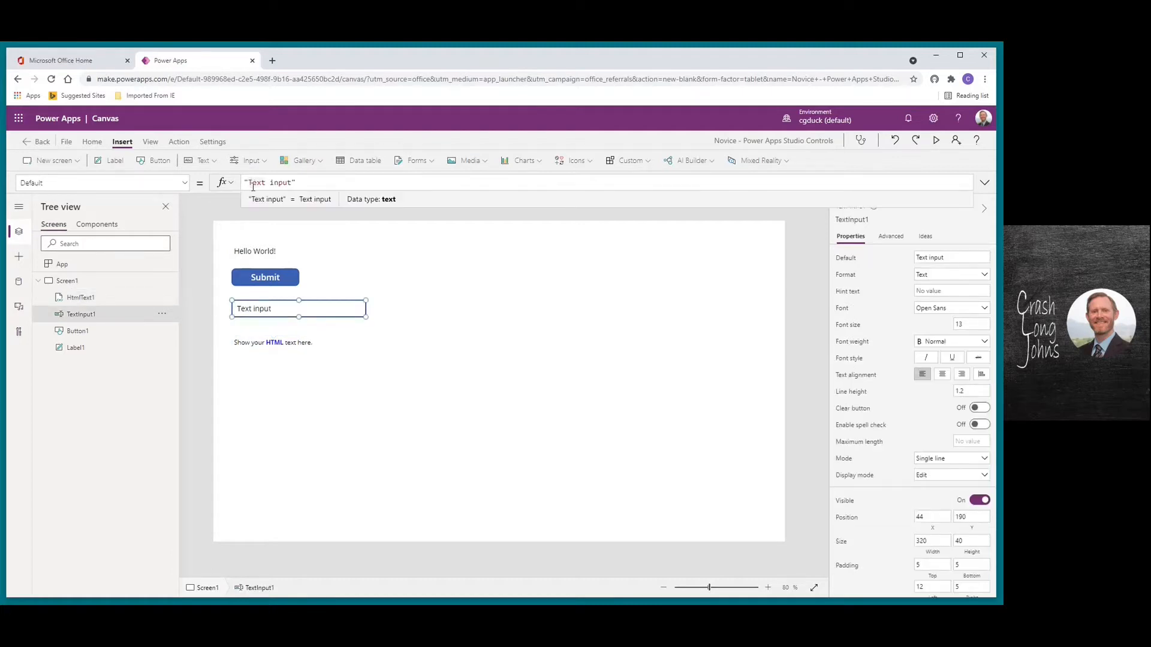
key("Delete")
key("Delete")
key("Delete")
key("Delete")
key("Delete")
key("Delete")
key("Delete")
key("Delete")
key("Delete")
key("Delete")
key("Delete")
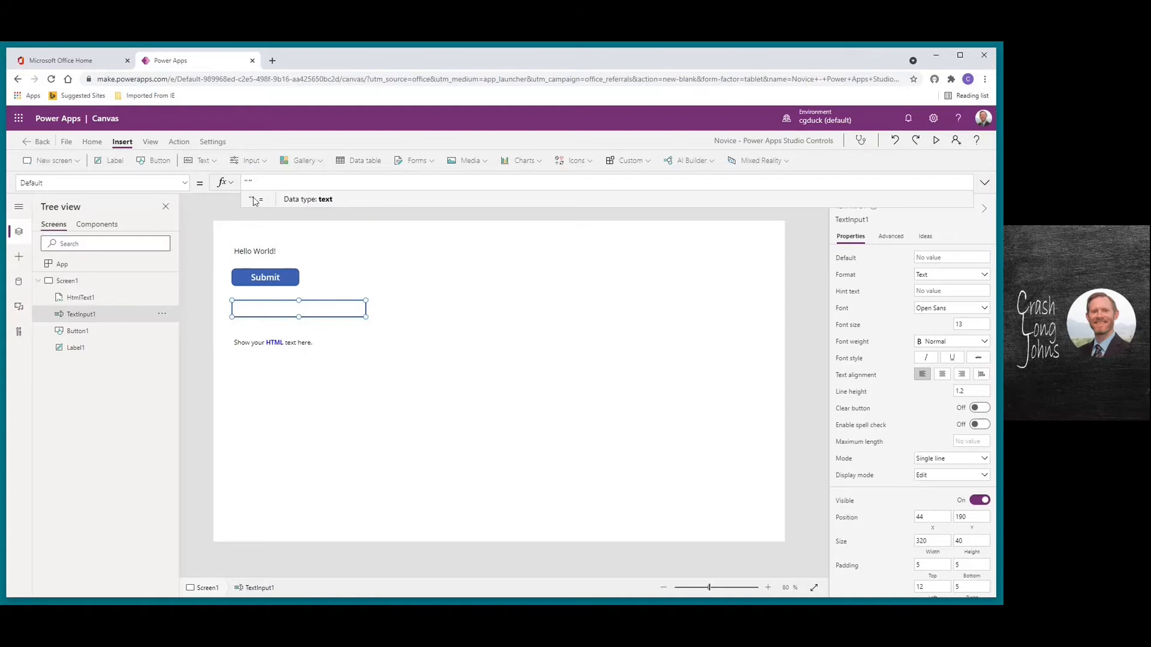
left_click(301, 345)
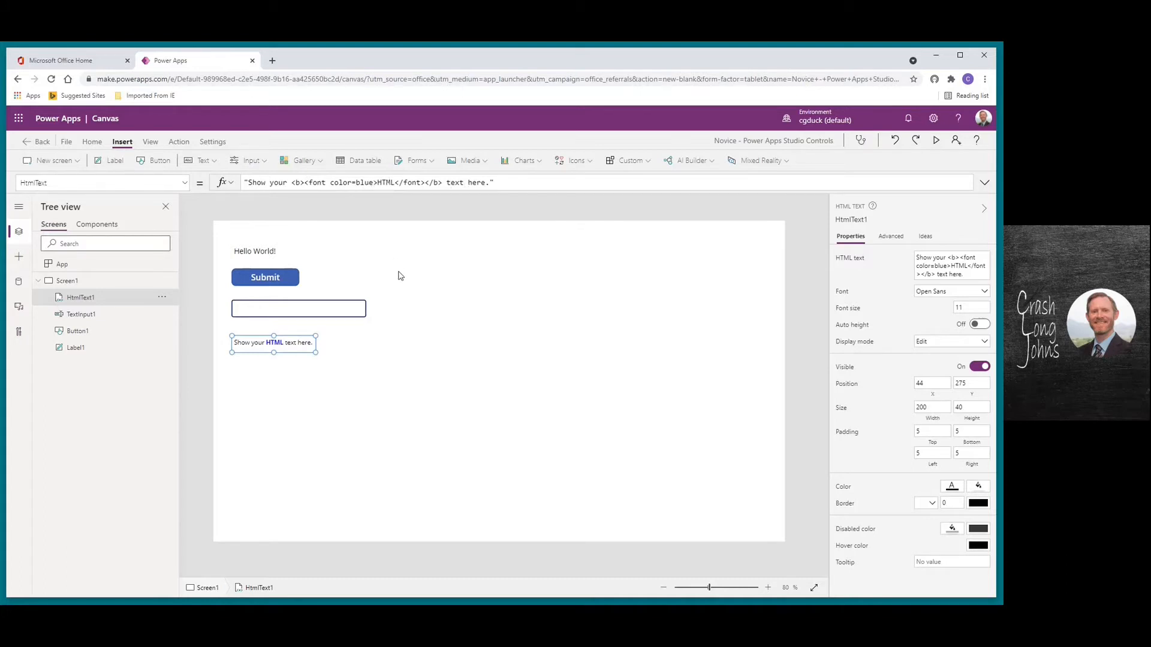
Preview the app, enter "hello world" in the text input, and return to editing.
left_click(935, 143)
left_click(245, 264)
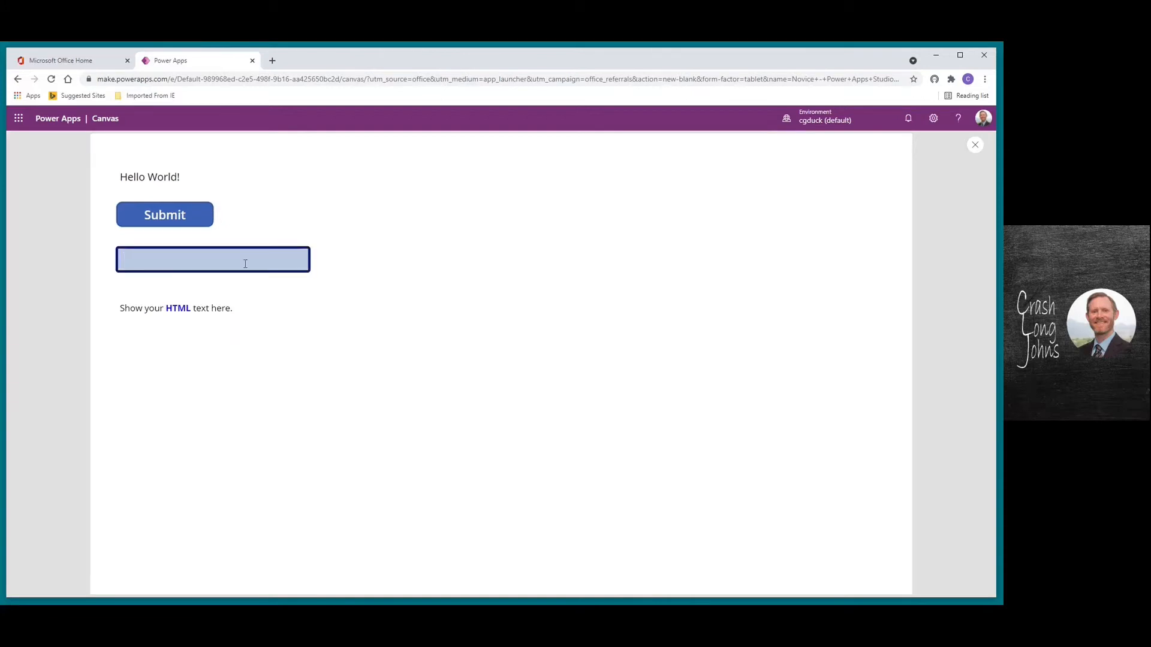
type("hello world")
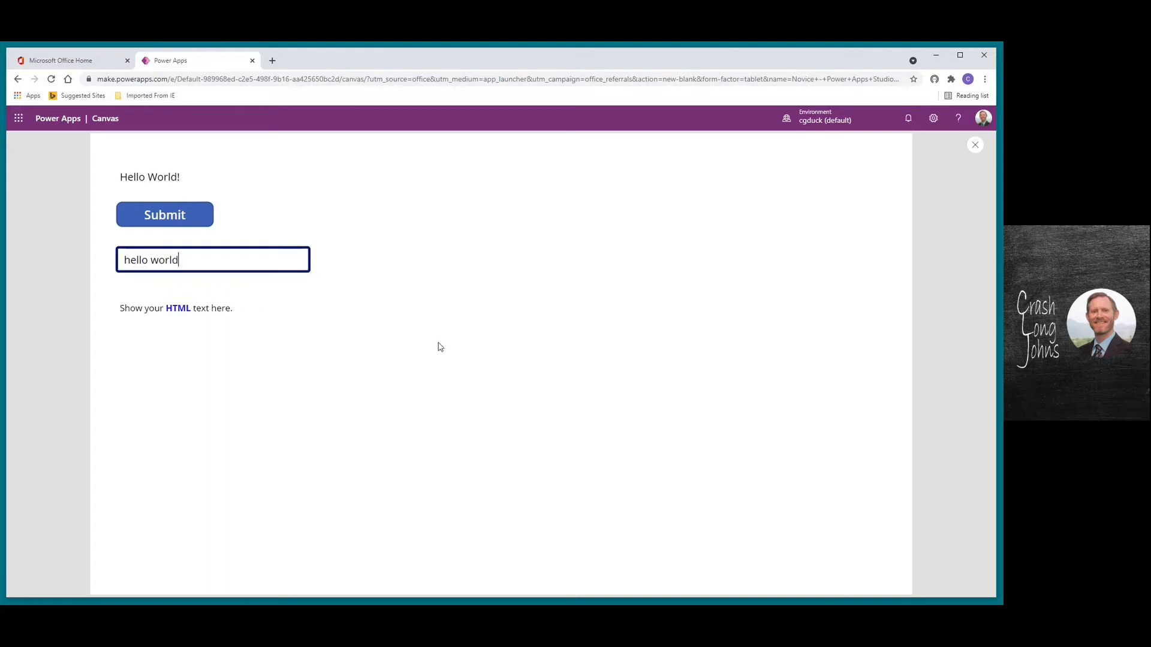
left_click(437, 347)
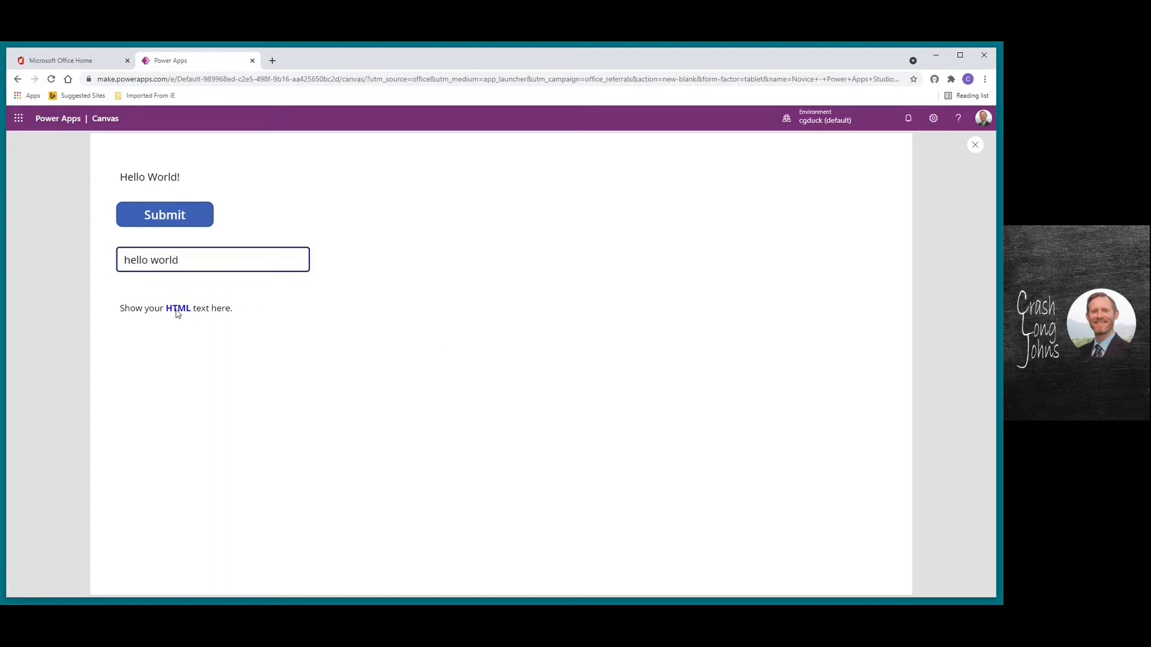
left_click(976, 150)
left_click(586, 402)
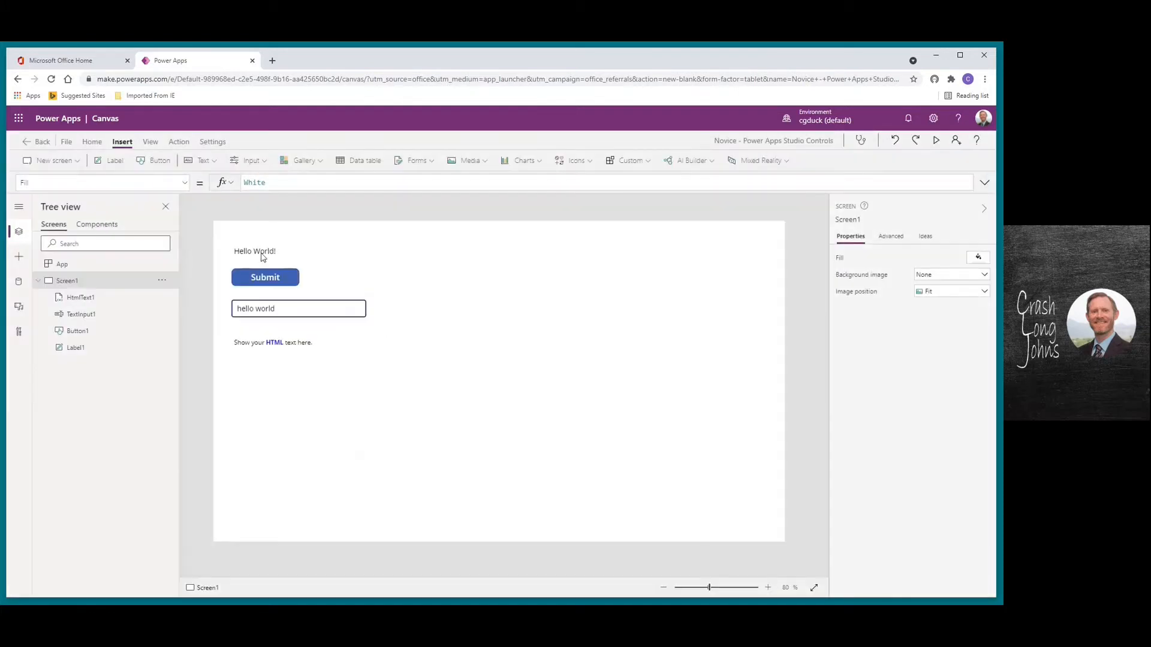
Insert a drop down at about X 482, Y 52 and a combo box below it at about X 482, Y 133.
left_click(249, 162)
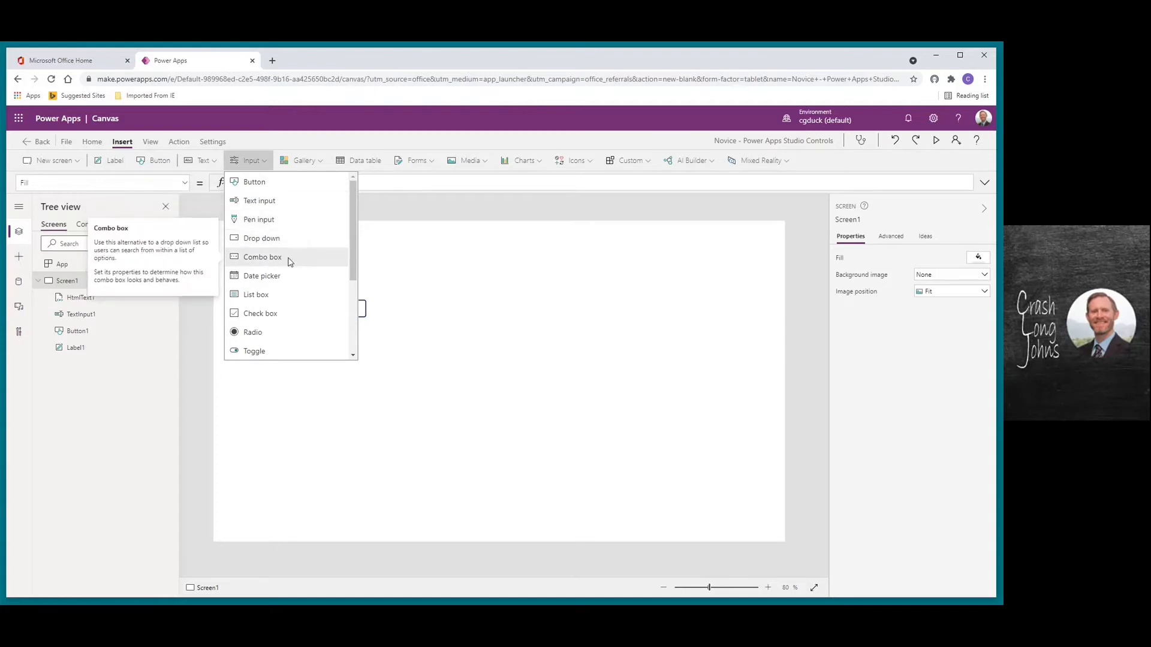
left_click(261, 239)
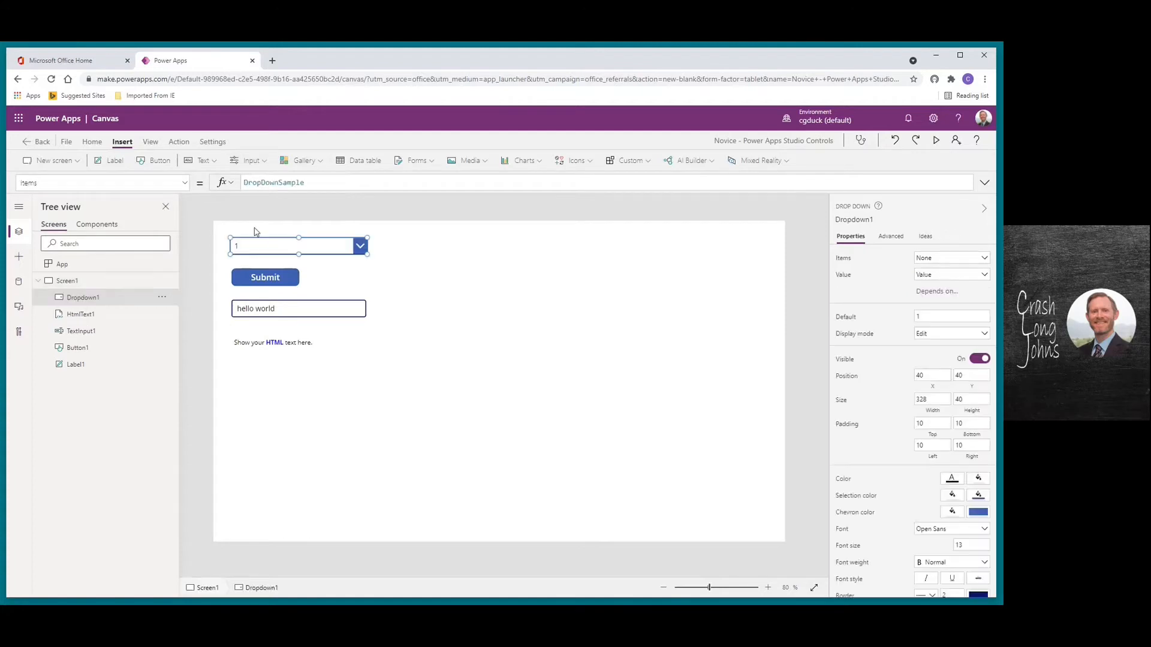
left_click_drag(264, 251, 449, 253)
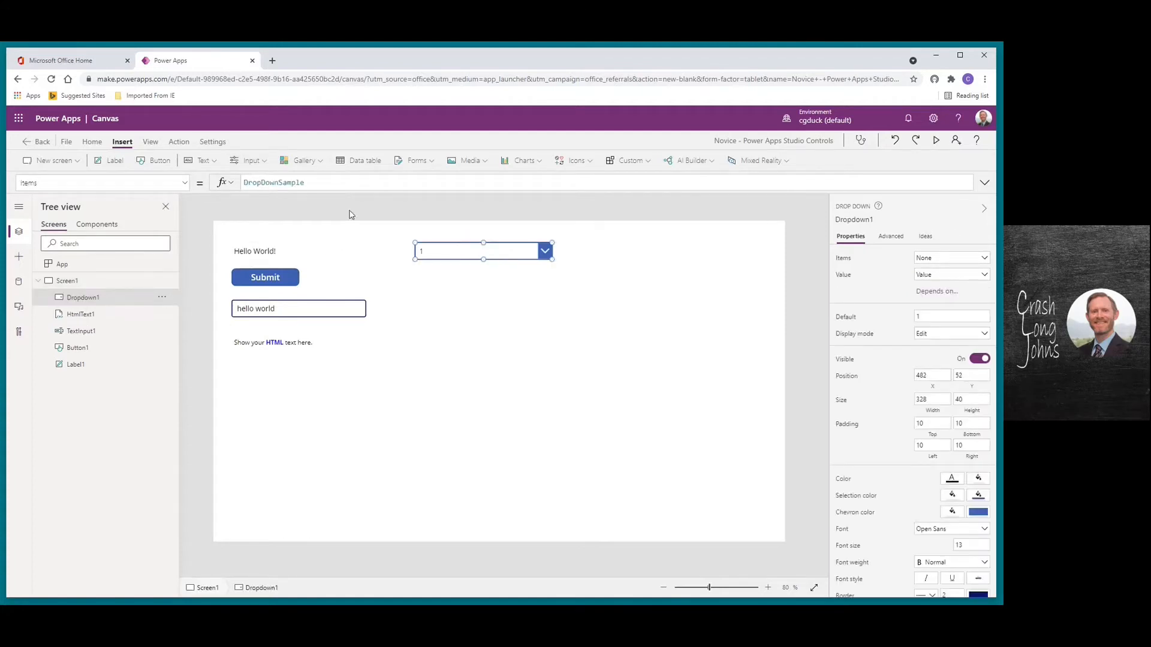
left_click(251, 160)
left_click(258, 257)
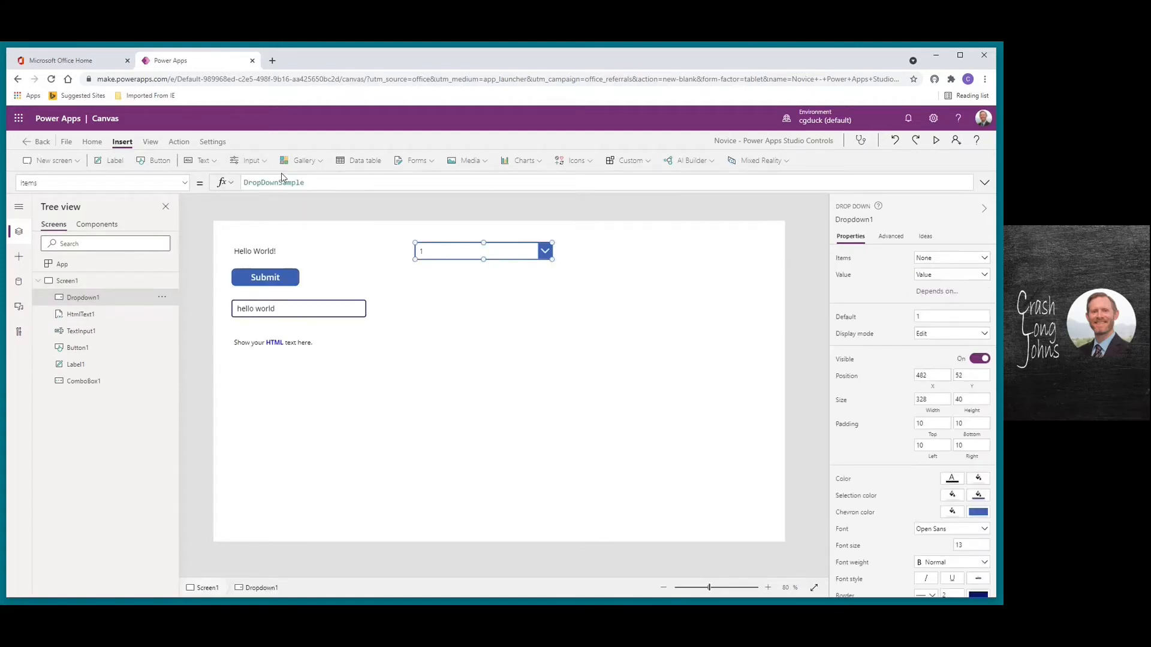
left_click_drag(271, 245, 457, 282)
Insert a date picker at about X 482, Y 204 and a radio control below it at about X 482, Y 275.
left_click(250, 160)
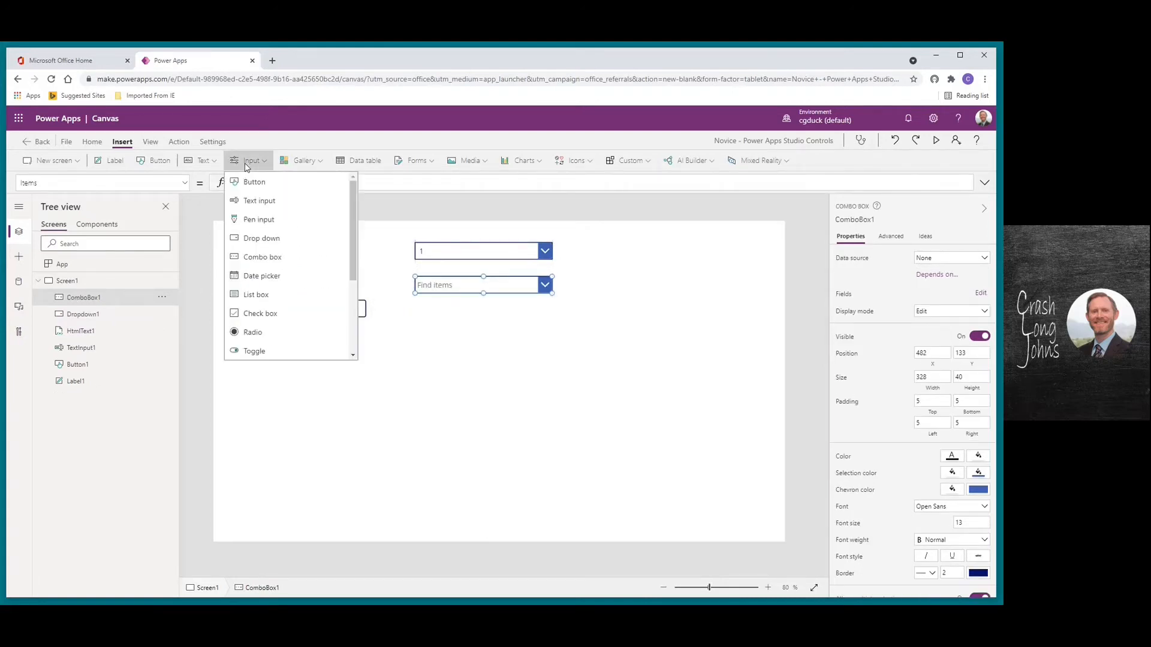
left_click(262, 277)
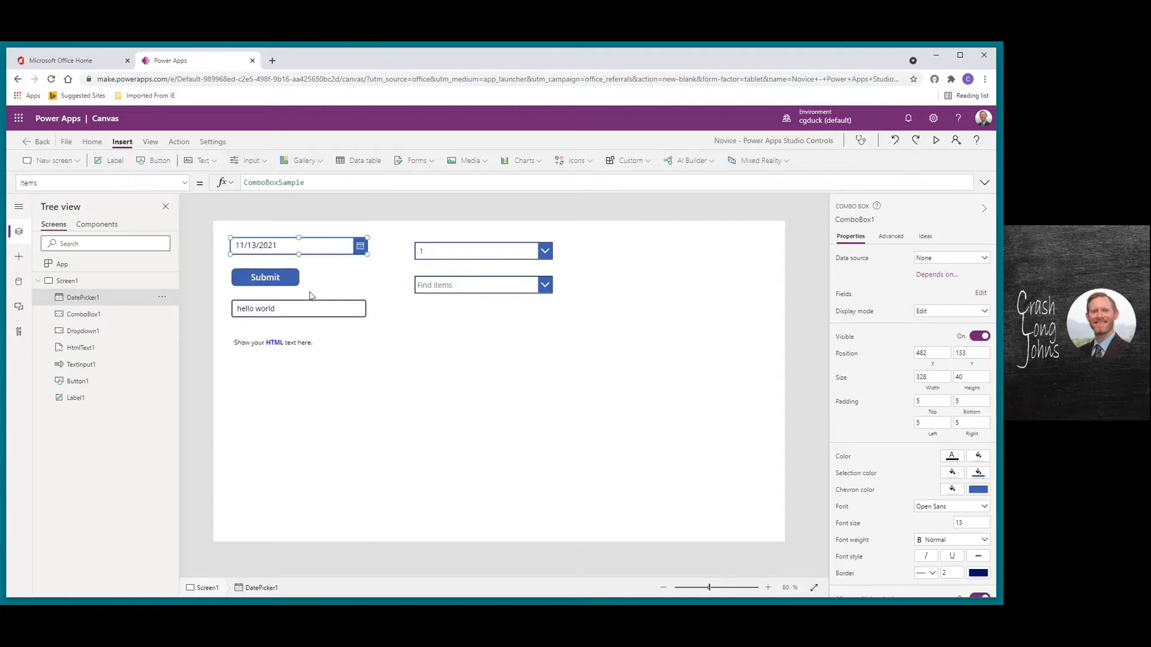
left_click_drag(313, 253, 483, 319)
left_click(250, 160)
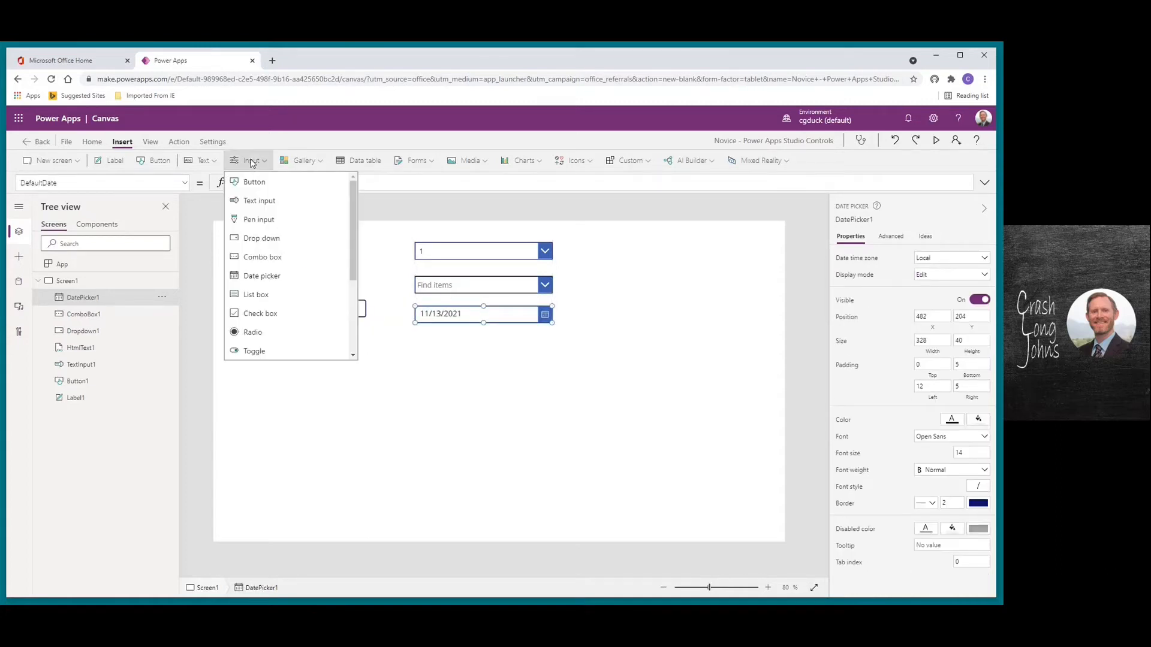
left_click_drag(354, 240, 353, 279)
left_click(255, 265)
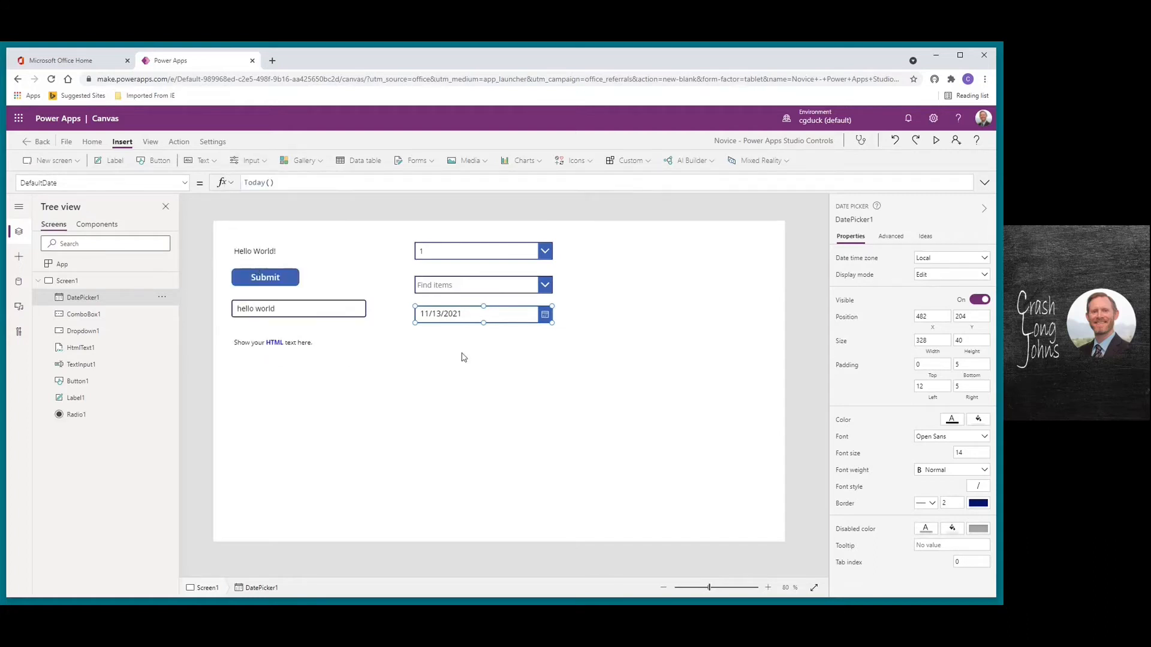
left_click_drag(269, 267, 443, 359)
Insert a toggle below the radio control at about X 496, Y 420.
left_click(255, 168)
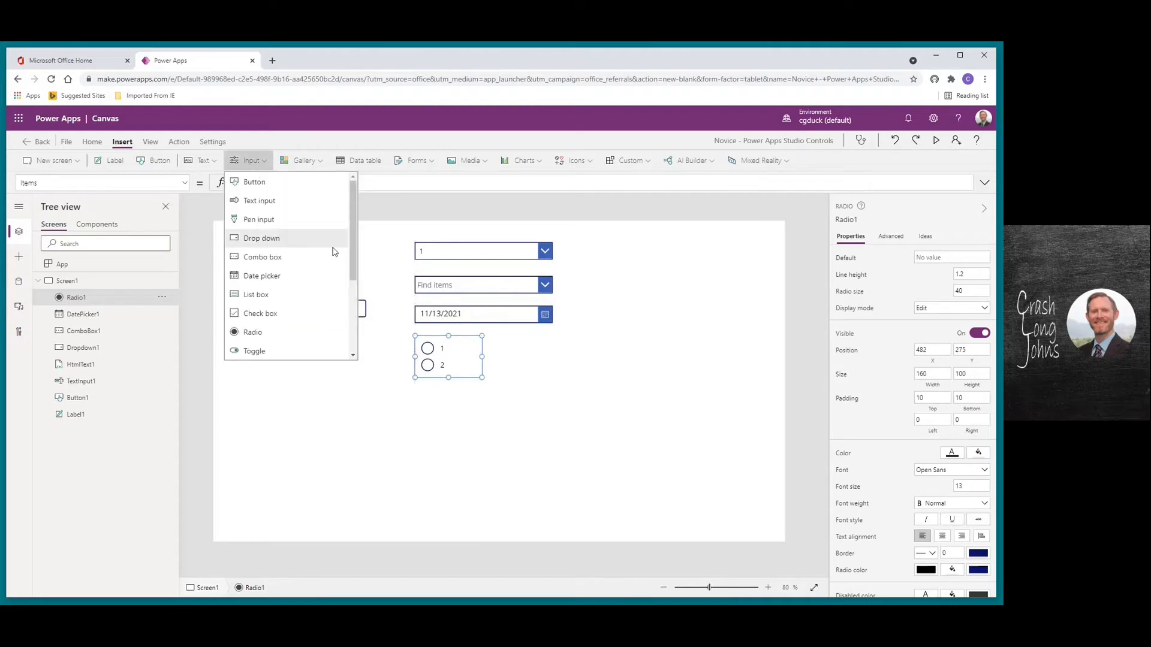
left_click(254, 351)
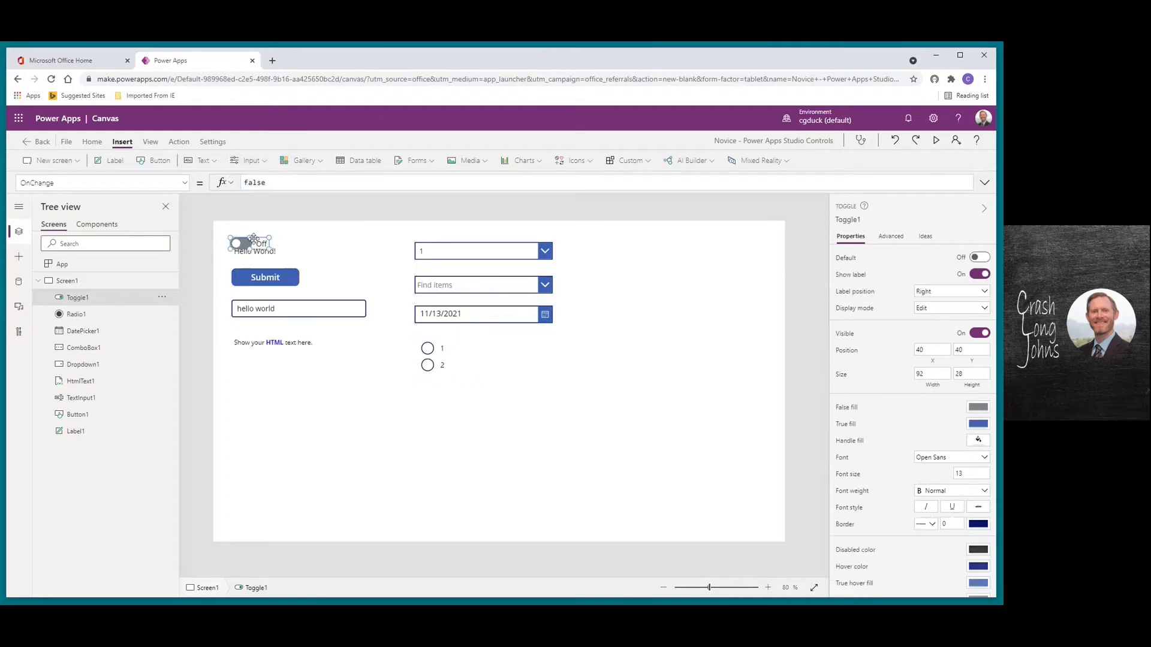
left_click_drag(252, 239, 444, 398)
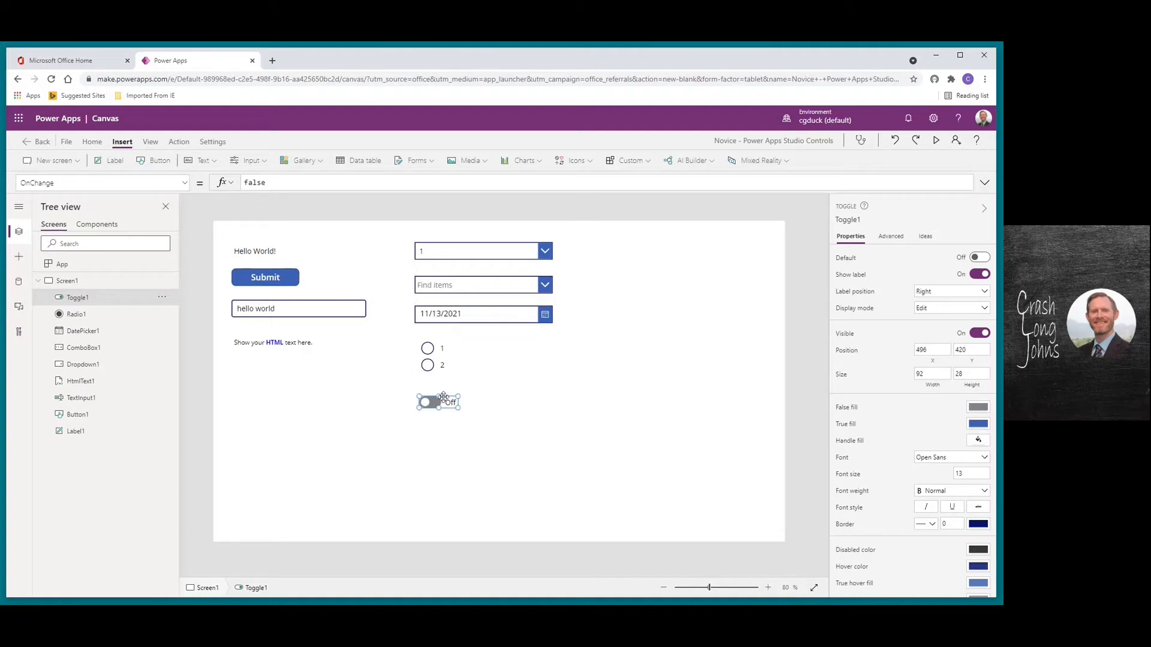
Preview the app and choose 2, followed by 3, in the drop down.
left_click(429, 250)
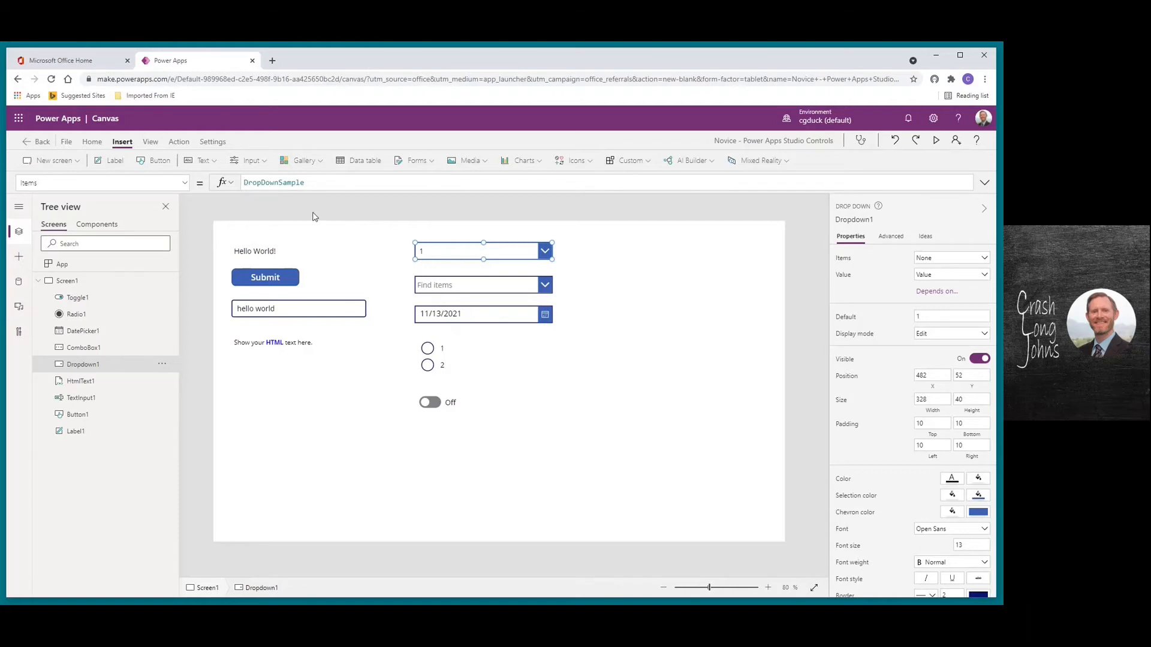
left_click(937, 141)
left_click(566, 174)
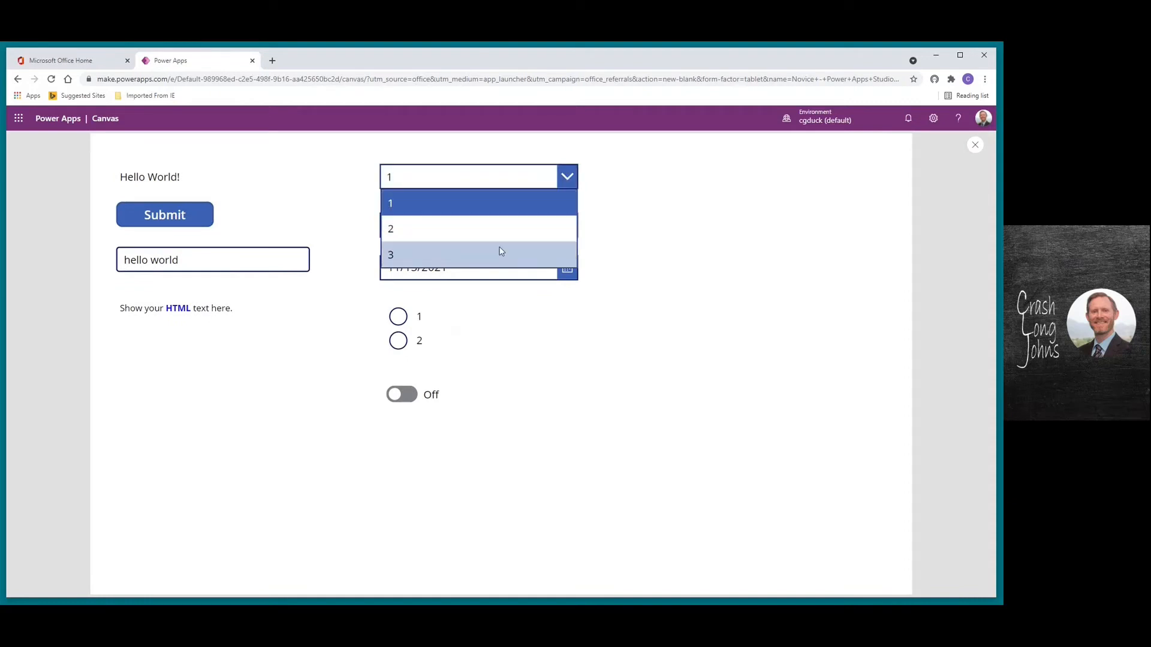
left_click(510, 227)
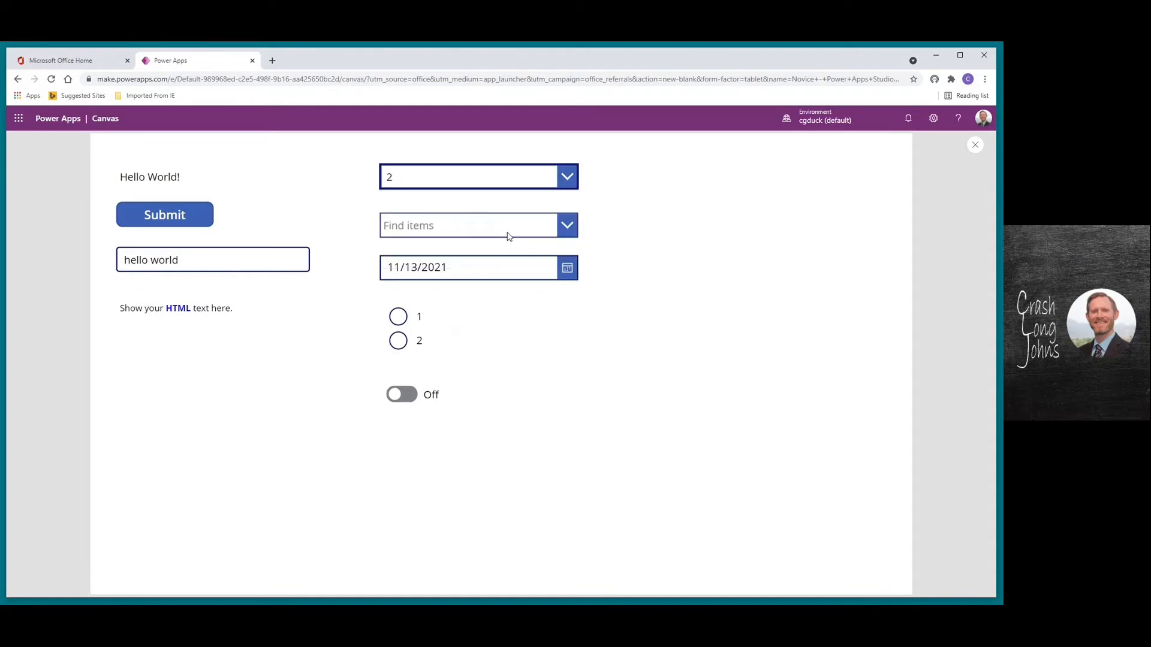
left_click(559, 181)
left_click(501, 254)
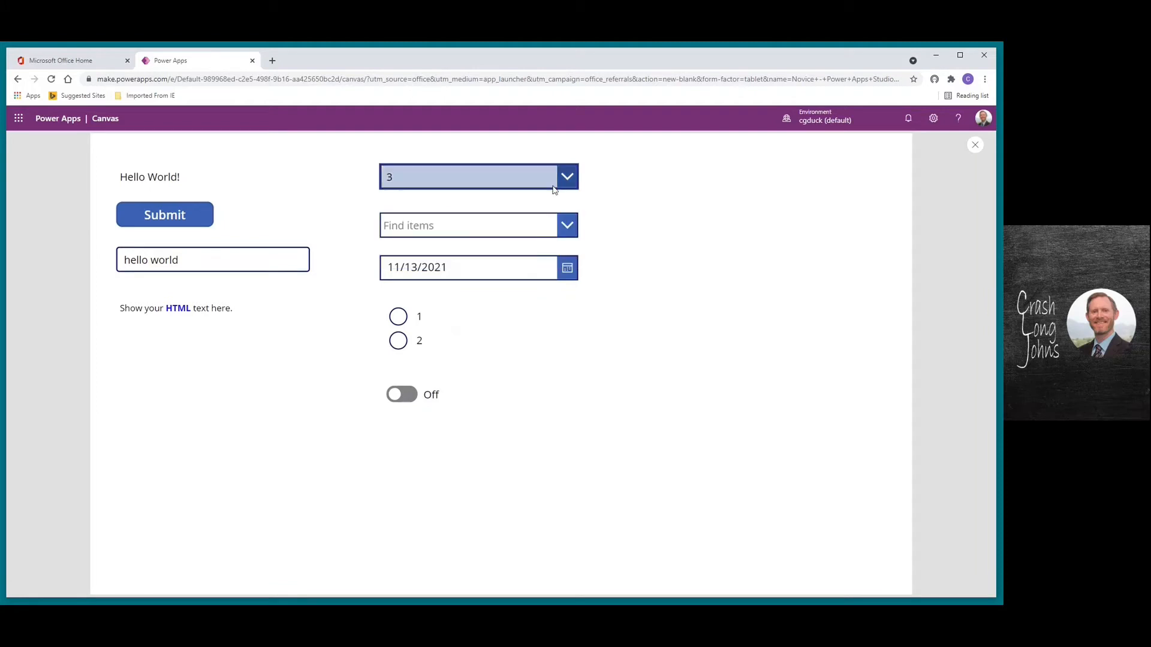
Select Item 2, Item 3 and Item 4 in the combo box, and remove all three selections again.
left_click(568, 225)
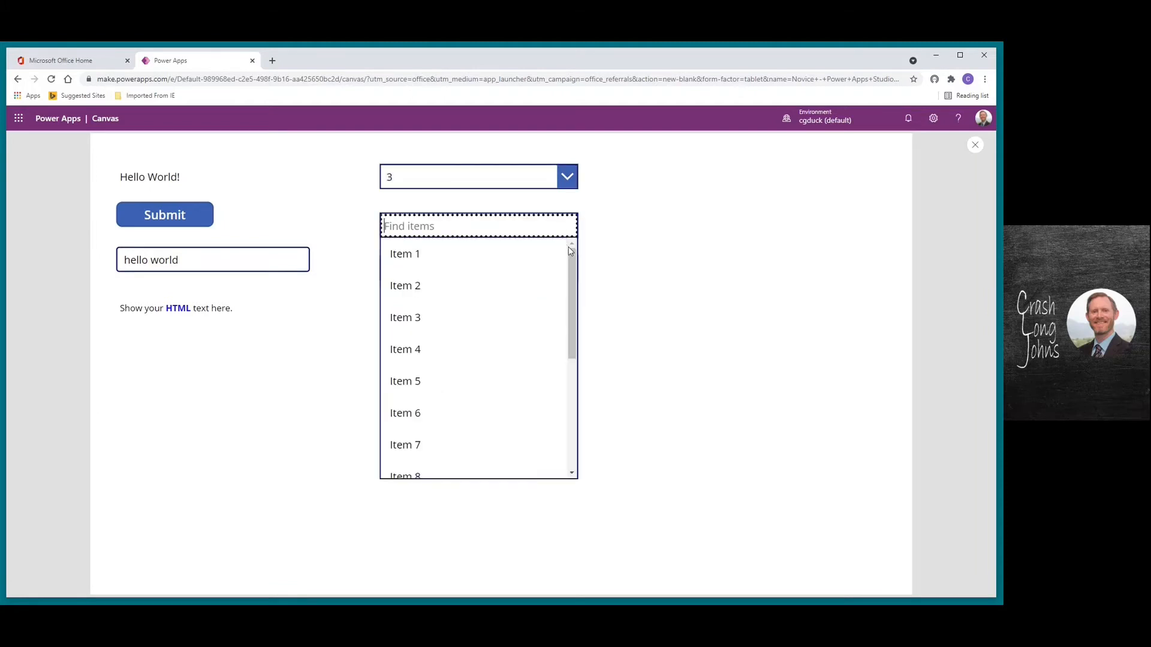
left_click_drag(571, 255, 571, 282)
left_click(442, 285)
left_click(446, 346)
left_click(446, 375)
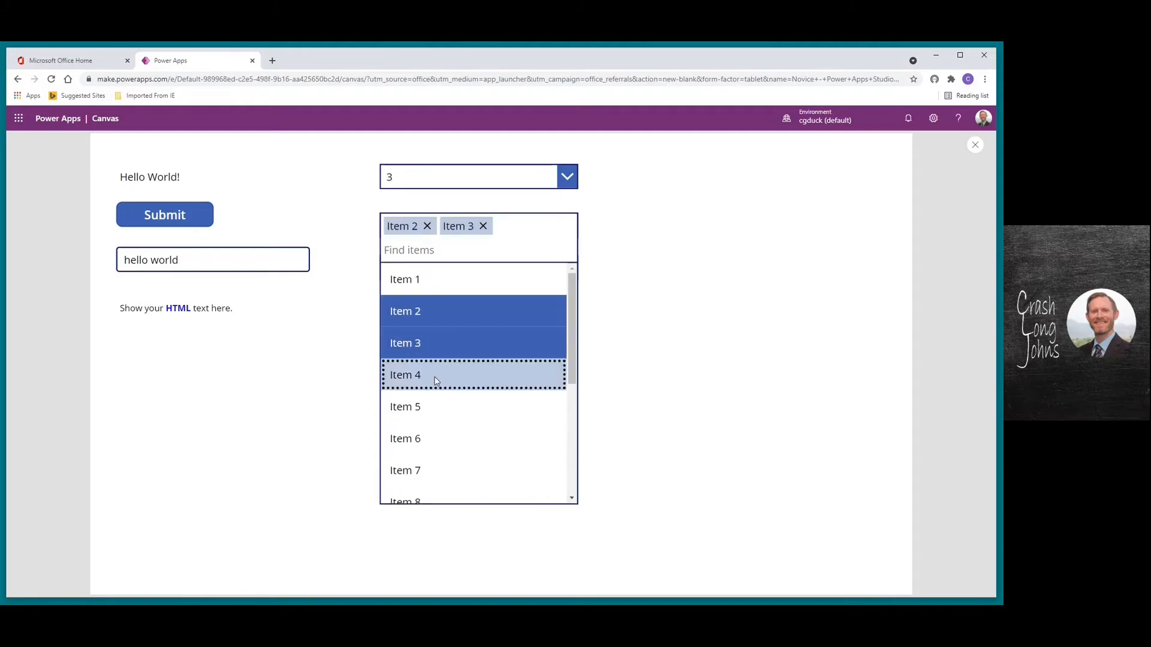
left_click(674, 269)
left_click(567, 226)
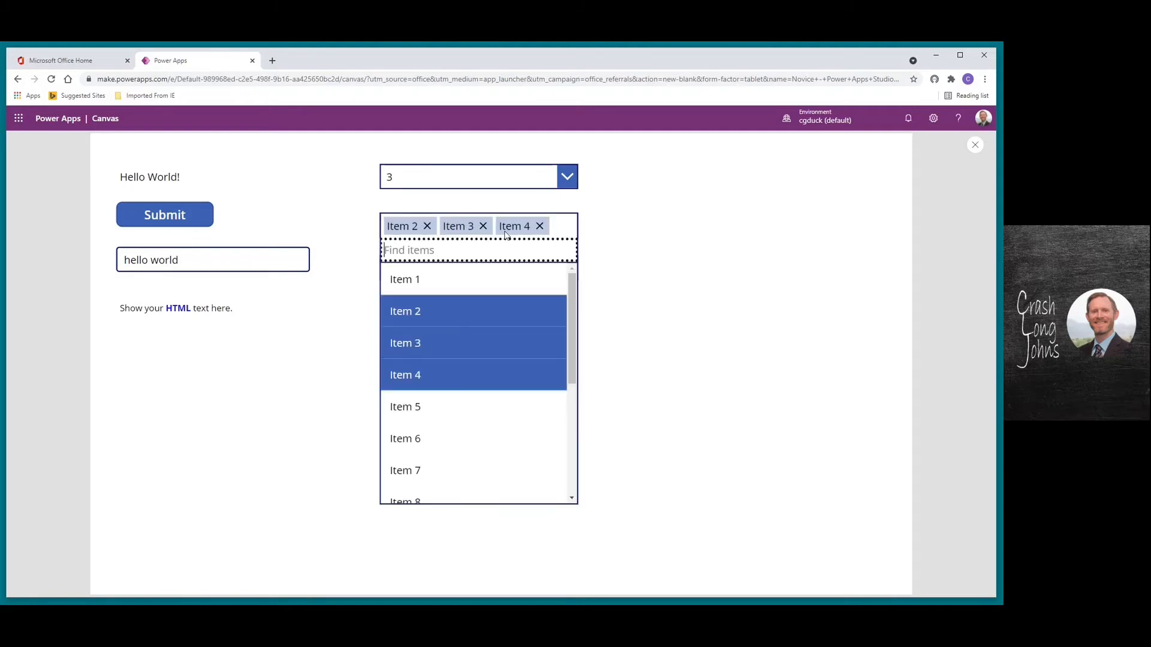
left_click(539, 225)
left_click(483, 226)
left_click(427, 226)
left_click(637, 251)
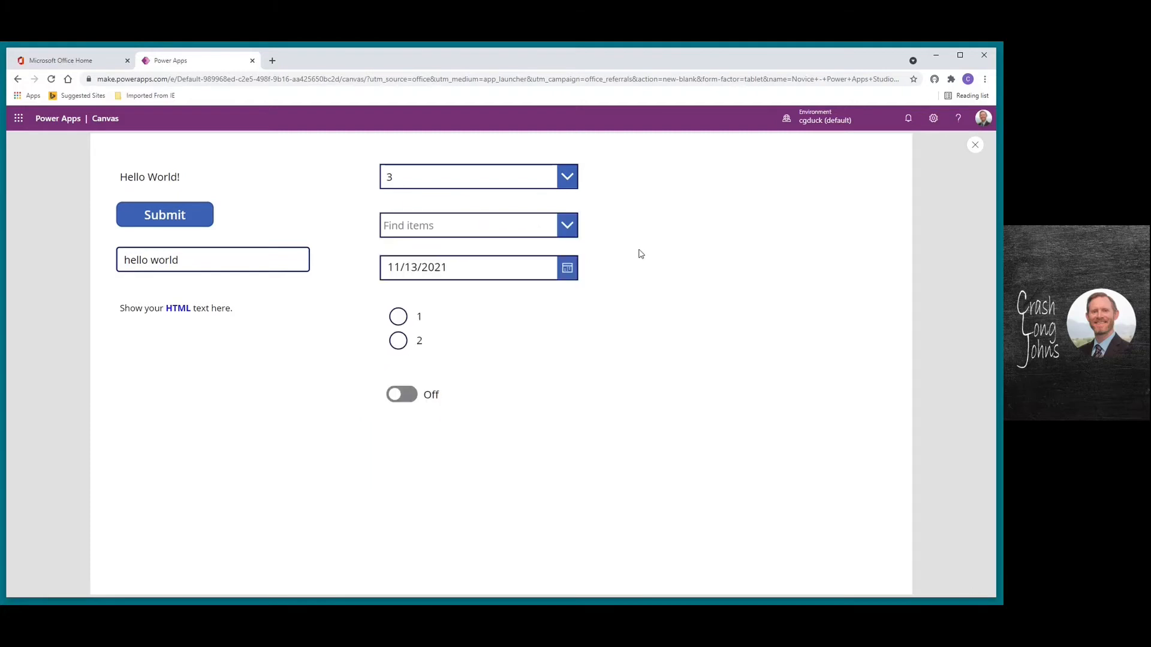
Set the date picker to November 9, 2021.
left_click(569, 272)
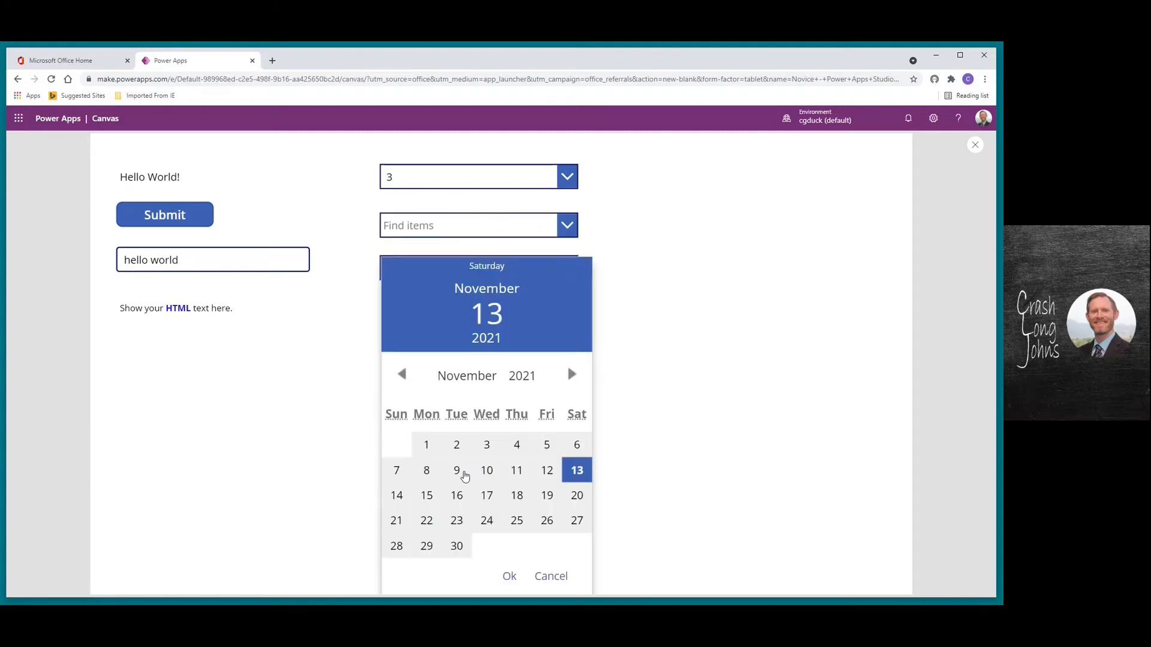
left_click(456, 470)
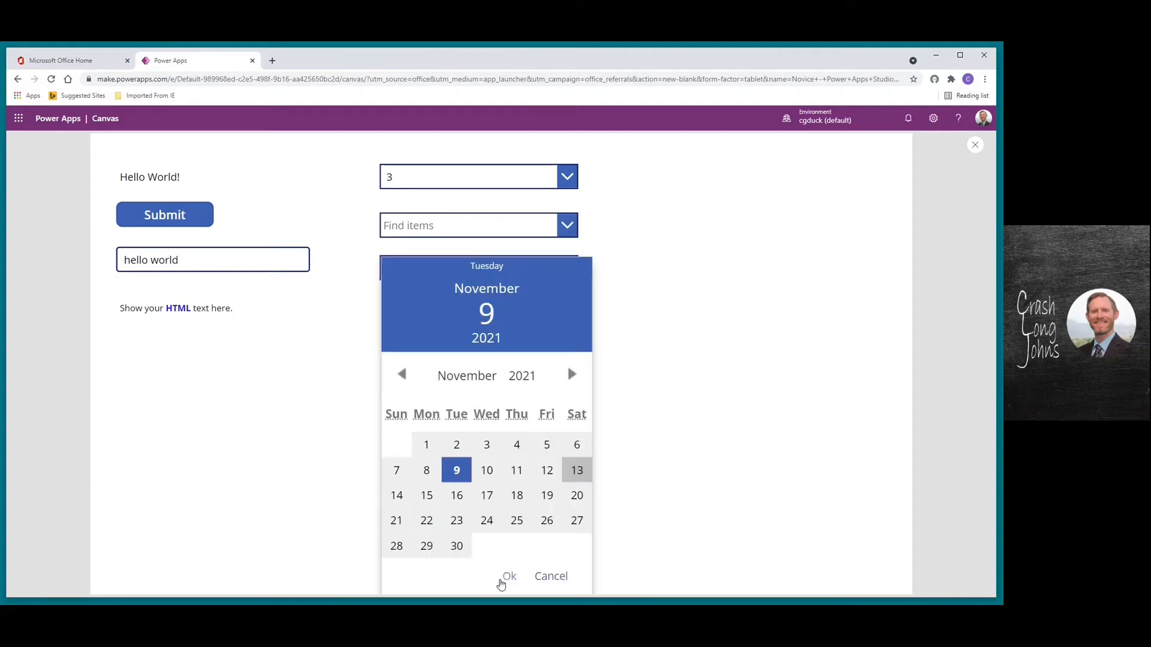
left_click(510, 576)
Alternate the radio choice between 1 and 2, and flip the toggle on and back off.
left_click(398, 318)
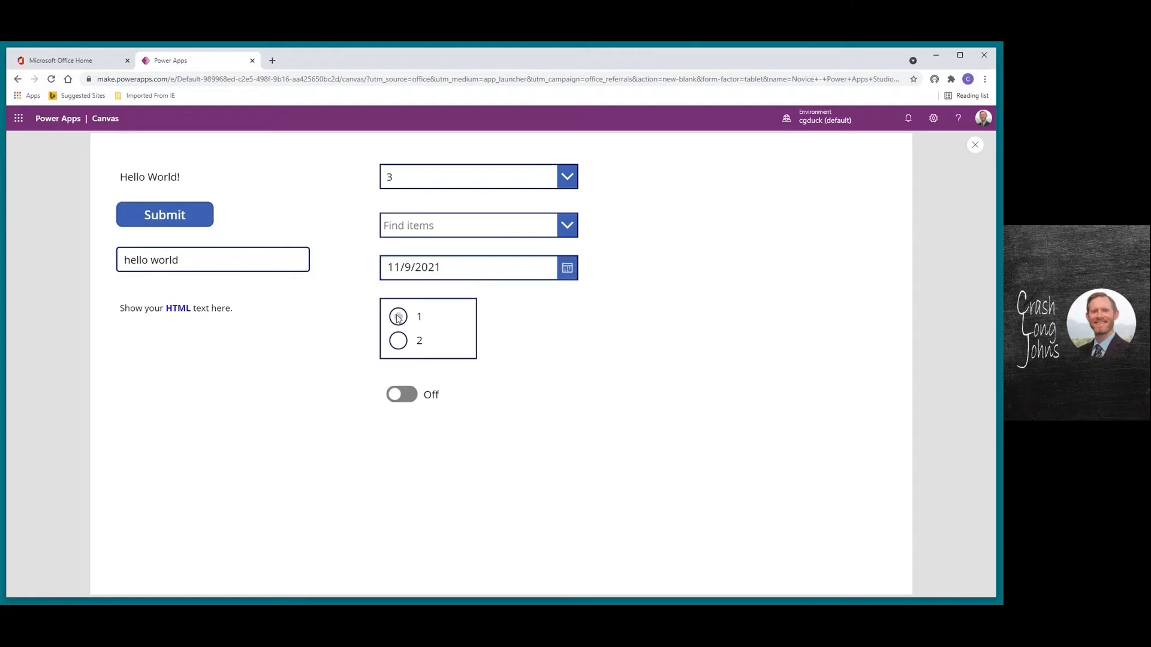
left_click(398, 340)
left_click(398, 317)
left_click(399, 341)
left_click(406, 398)
left_click(406, 398)
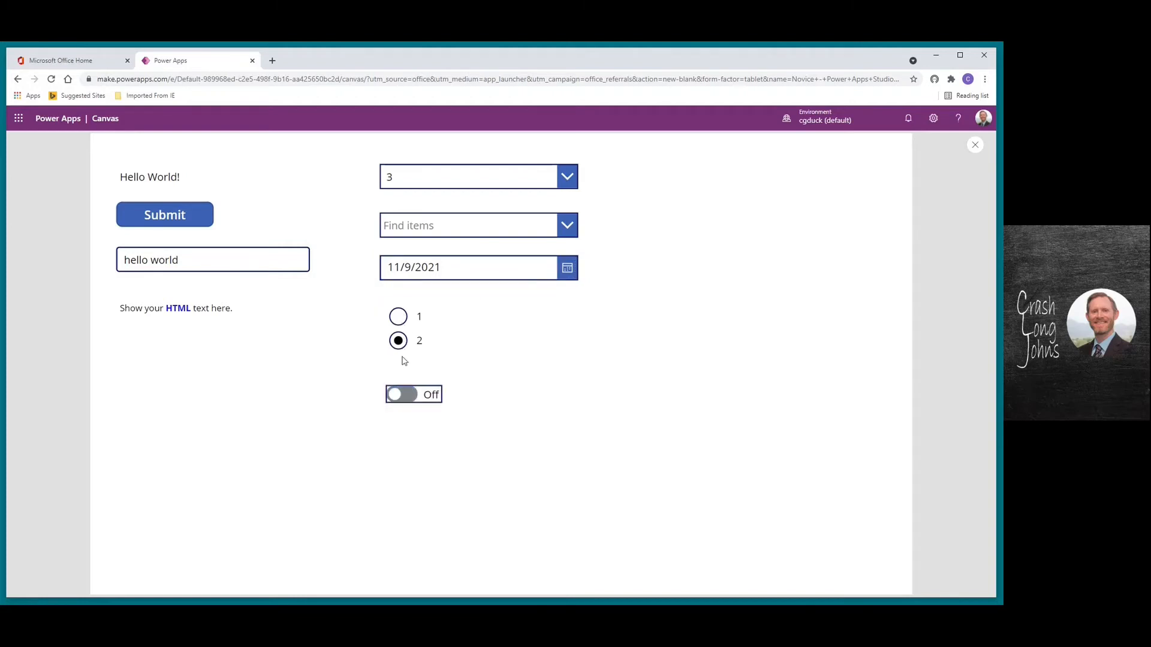
Switch the radio choice back and forth again, leave option 2 selected, and return to editing.
left_click(399, 317)
left_click(399, 340)
left_click(399, 318)
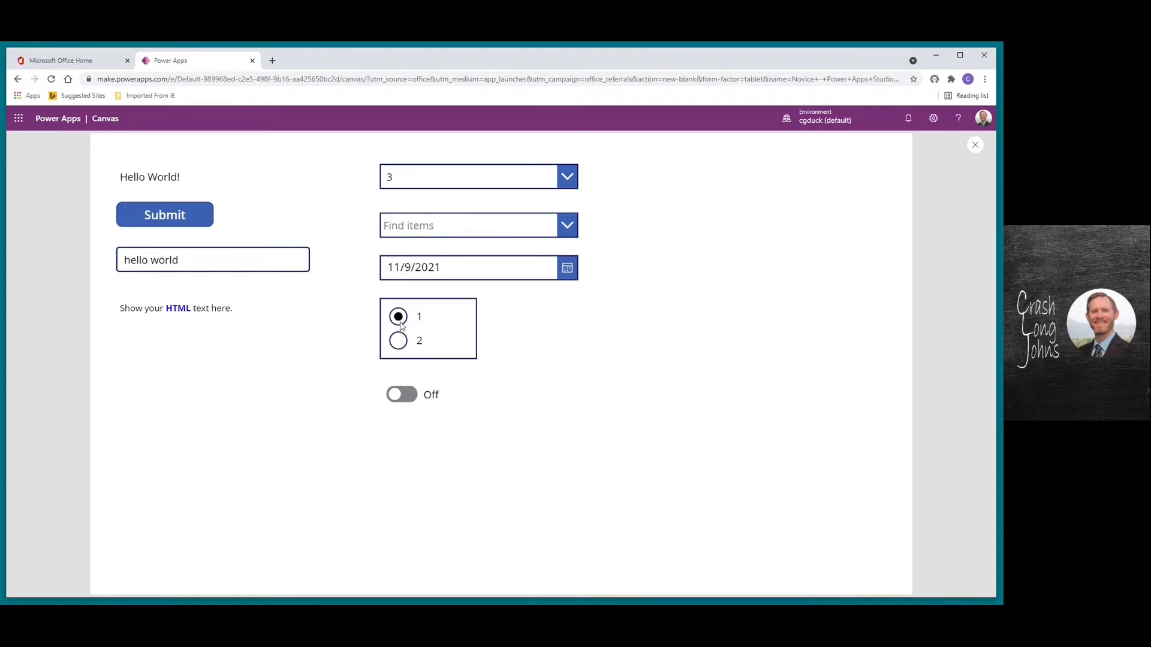
left_click(420, 341)
left_click(976, 147)
left_click(579, 401)
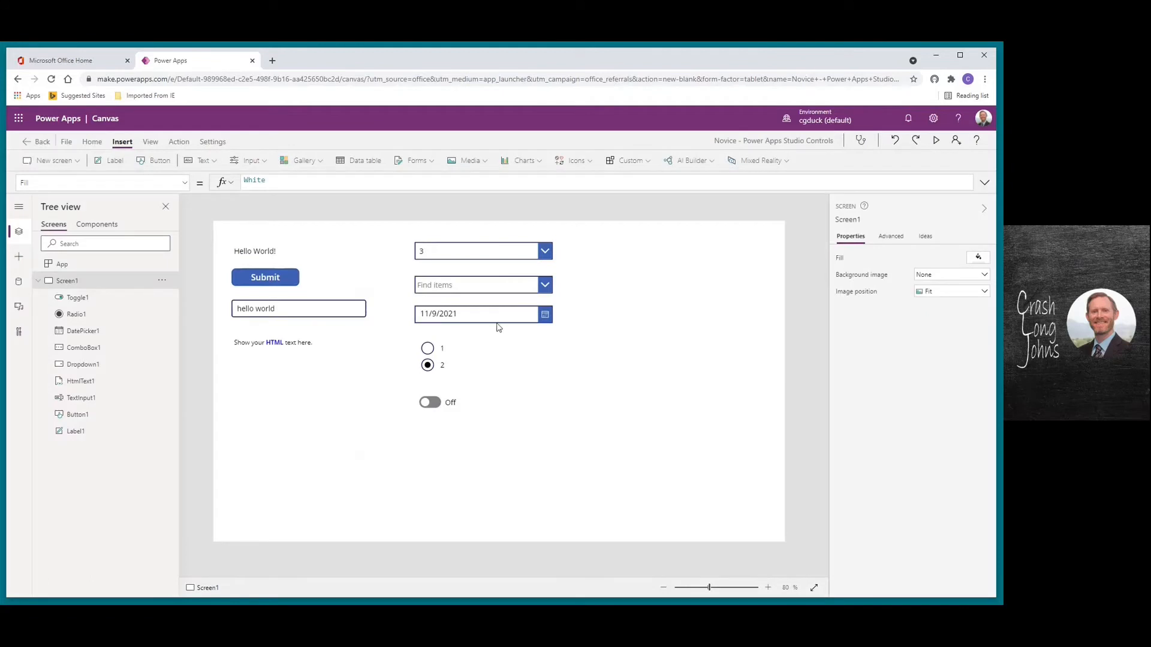
Examine the combo box's properties for multiple selection and searching.
left_click(468, 291)
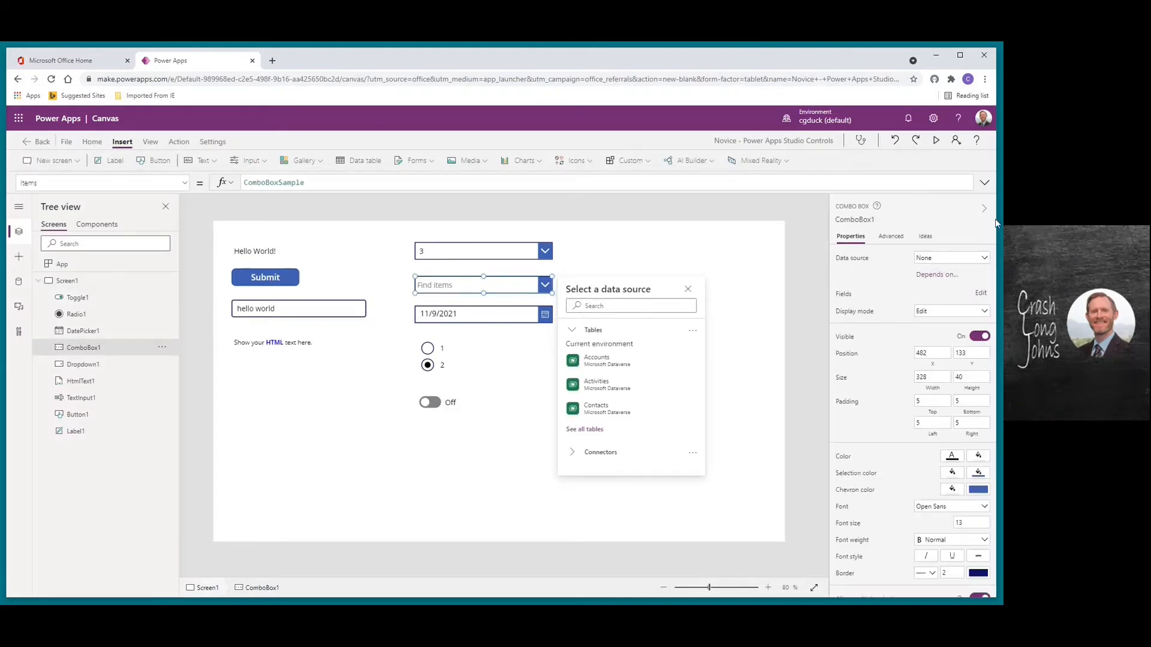
left_click(994, 234)
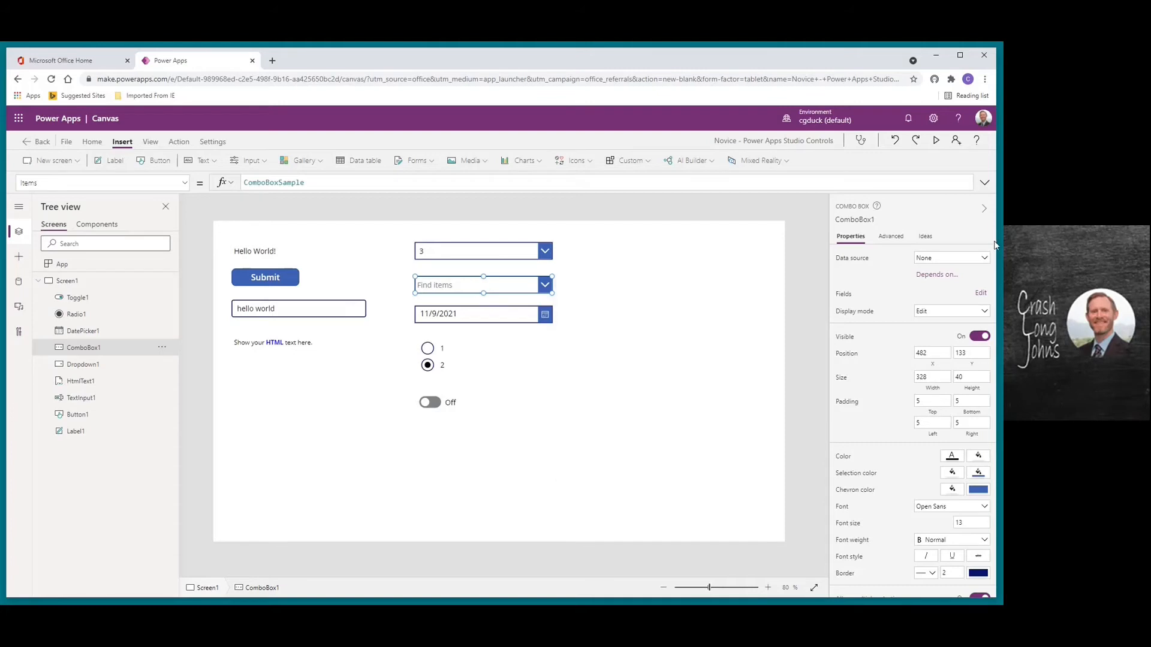
scroll(994, 325, "down", 3)
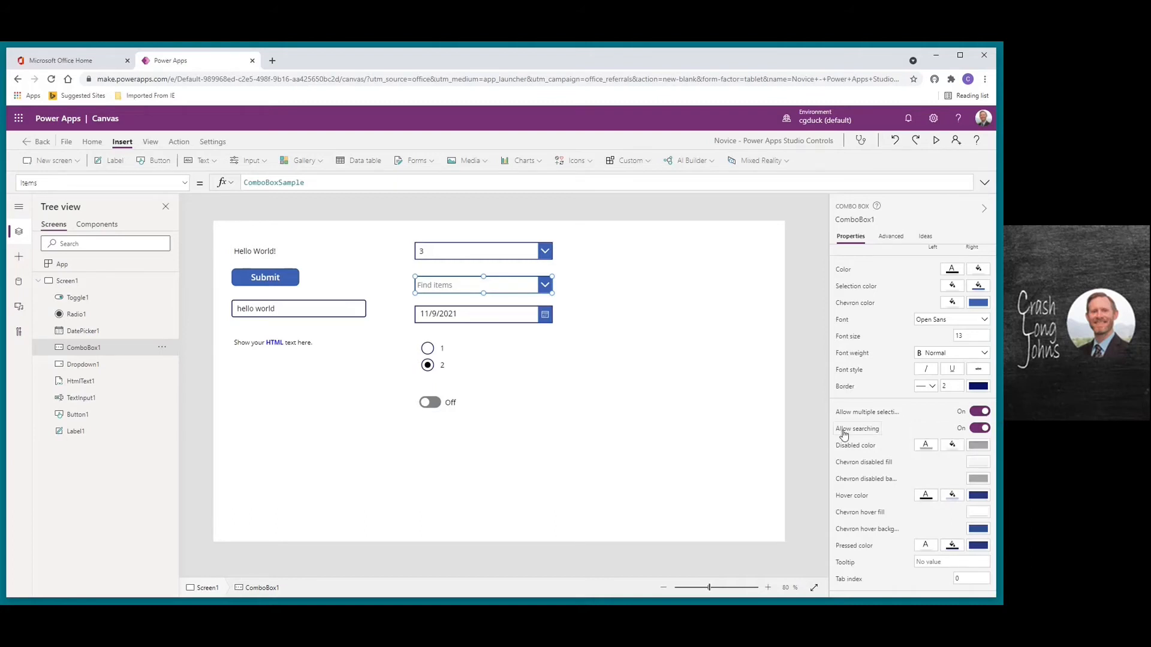
Preview the app, search the combo box for "item 11", clear the search, and return to editing.
left_click(936, 141)
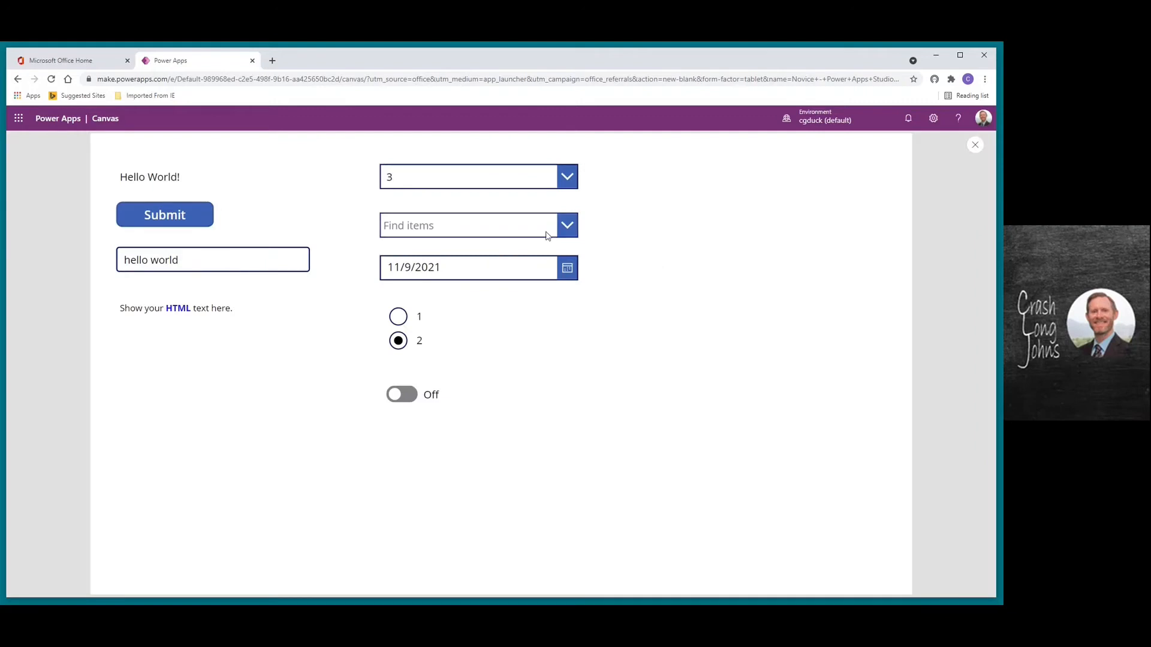
left_click(566, 227)
left_click(598, 238)
left_click(475, 223)
type("item ")
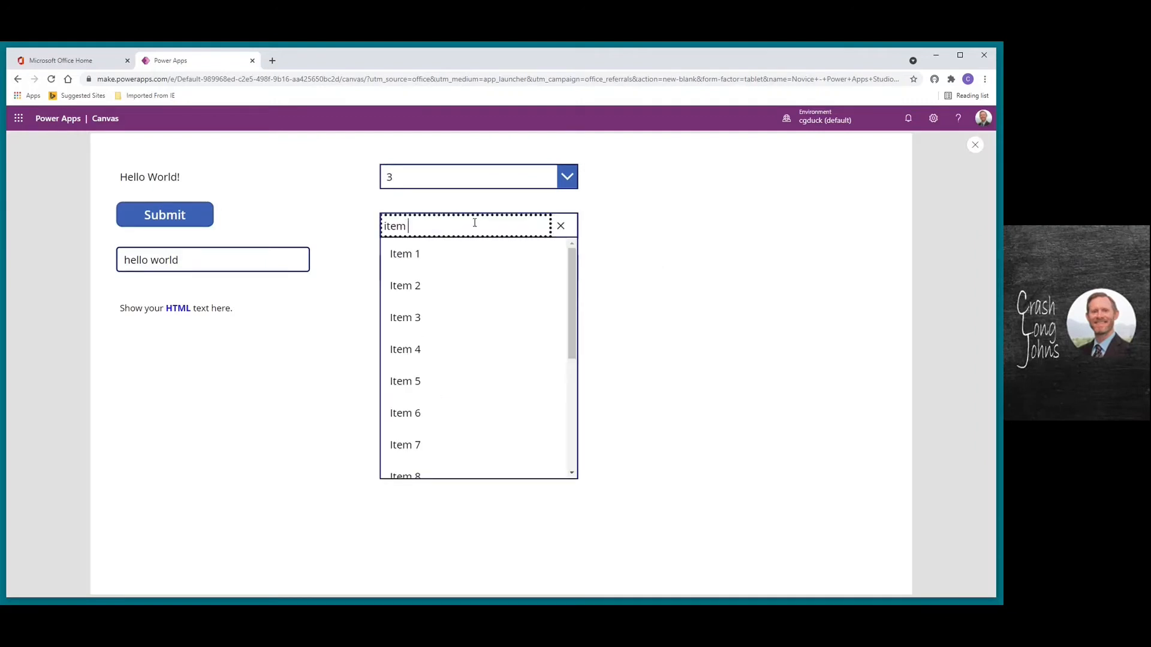
type("11")
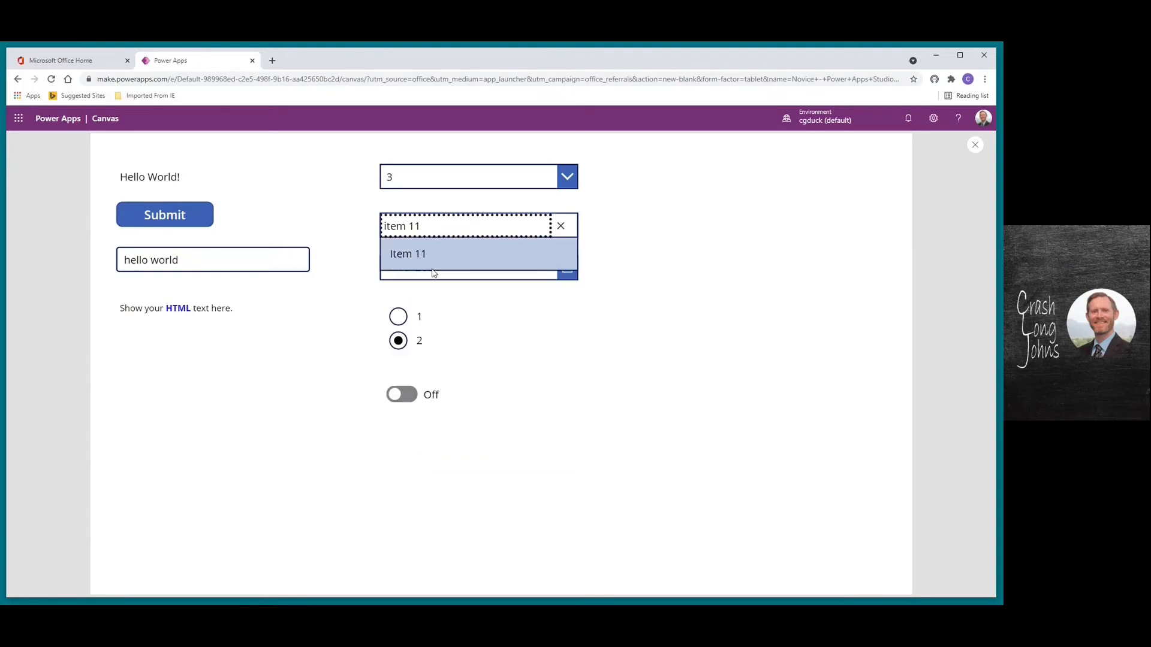
left_click(560, 226)
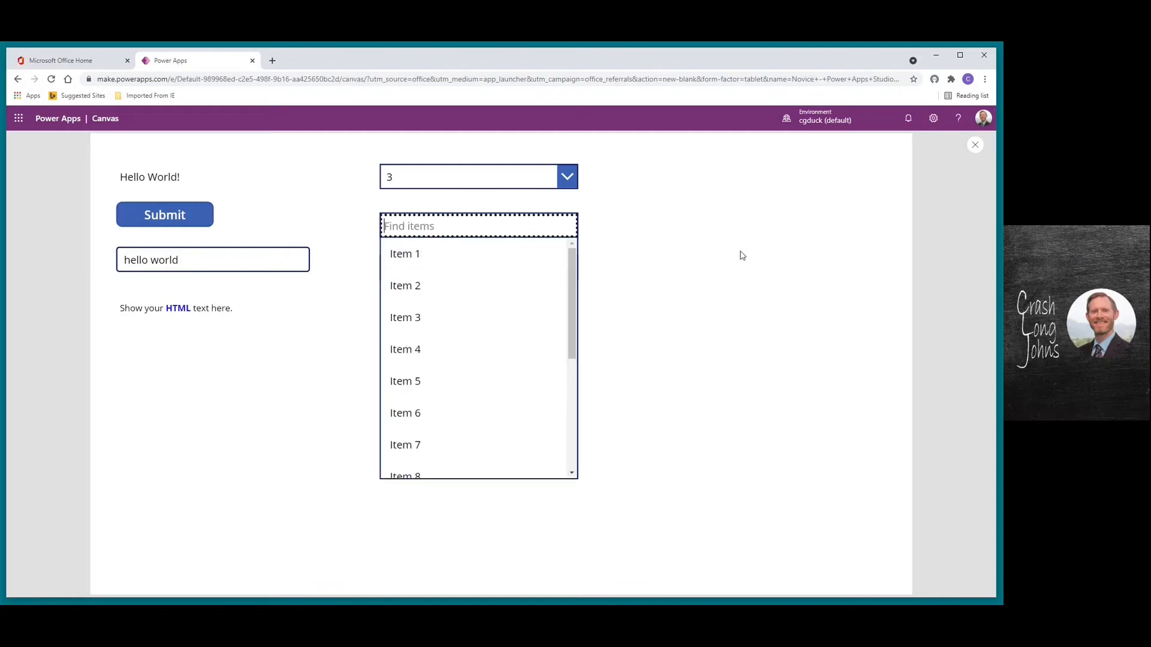
left_click(975, 145)
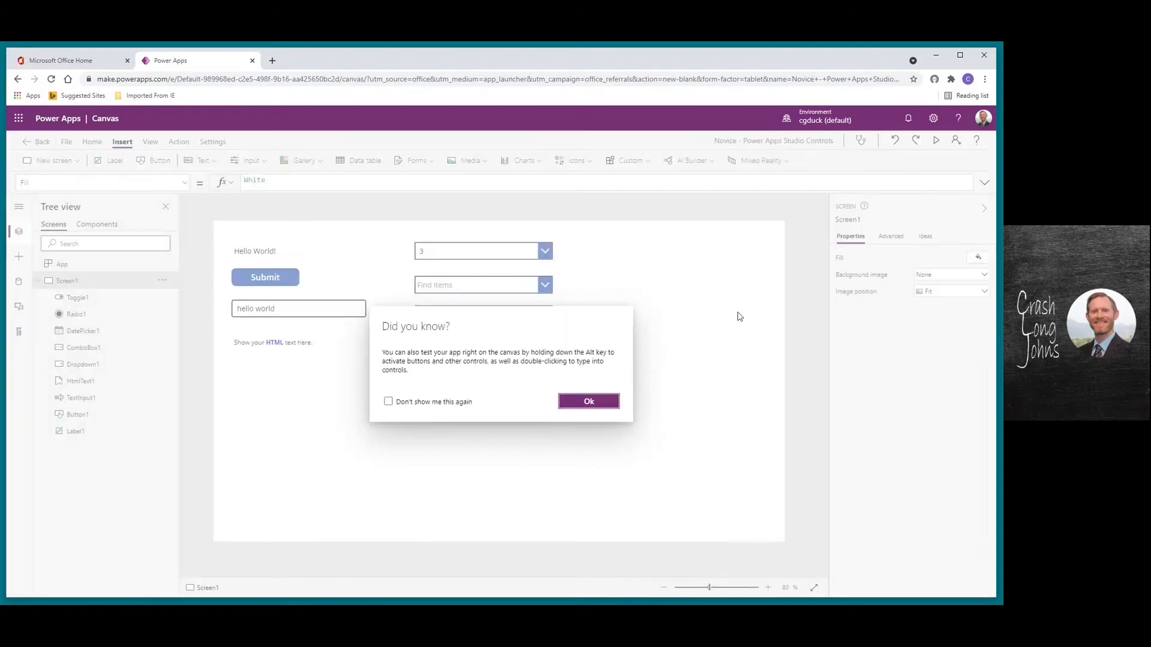
left_click(568, 402)
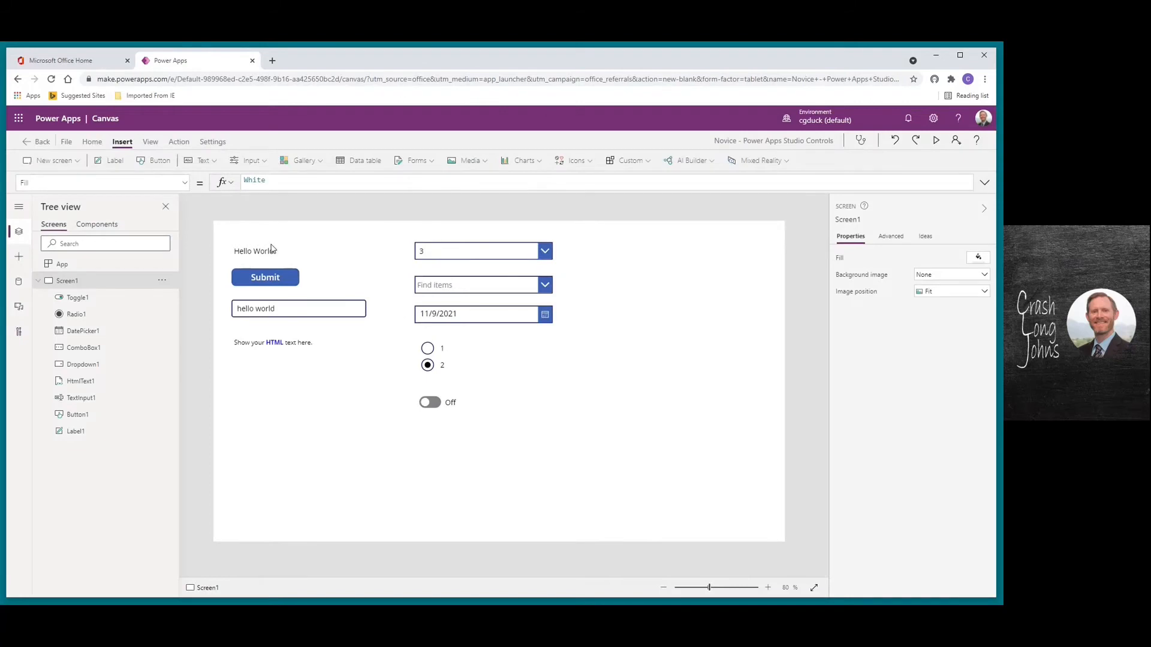
Delete all nine controls from the screen, from the Hello World! label to the toggle.
left_click(271, 247)
left_click(266, 278, "shift")
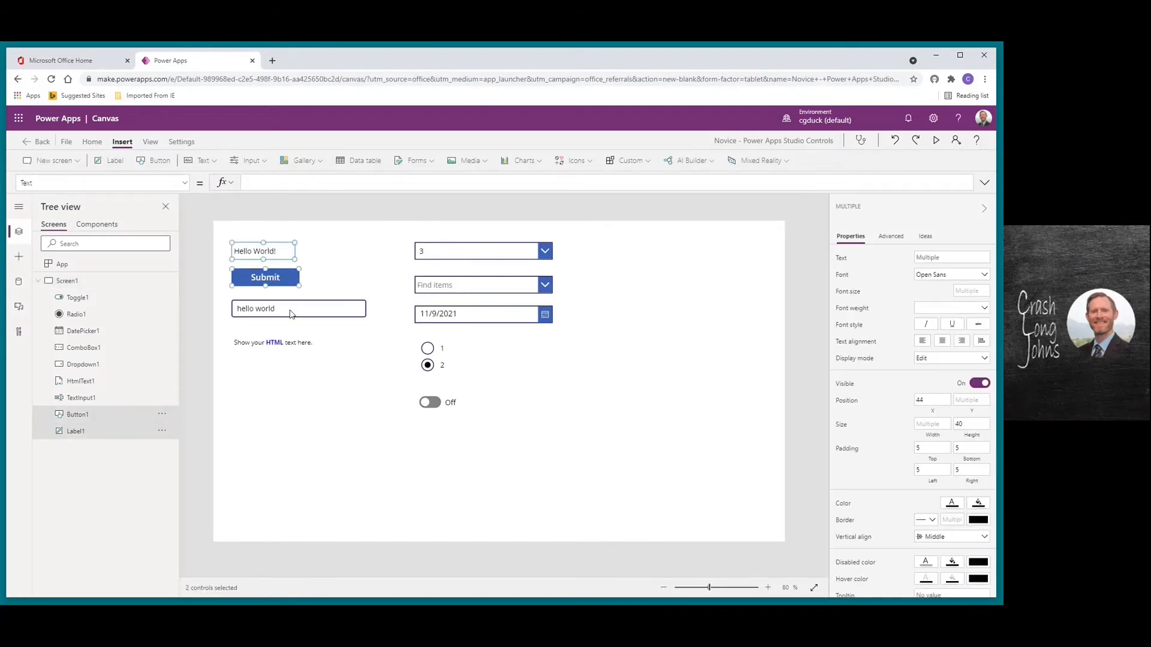
left_click(290, 312, "shift")
left_click(276, 341, "shift")
left_click(460, 262, "shift")
left_click(462, 291, "shift")
left_click(461, 315, "shift")
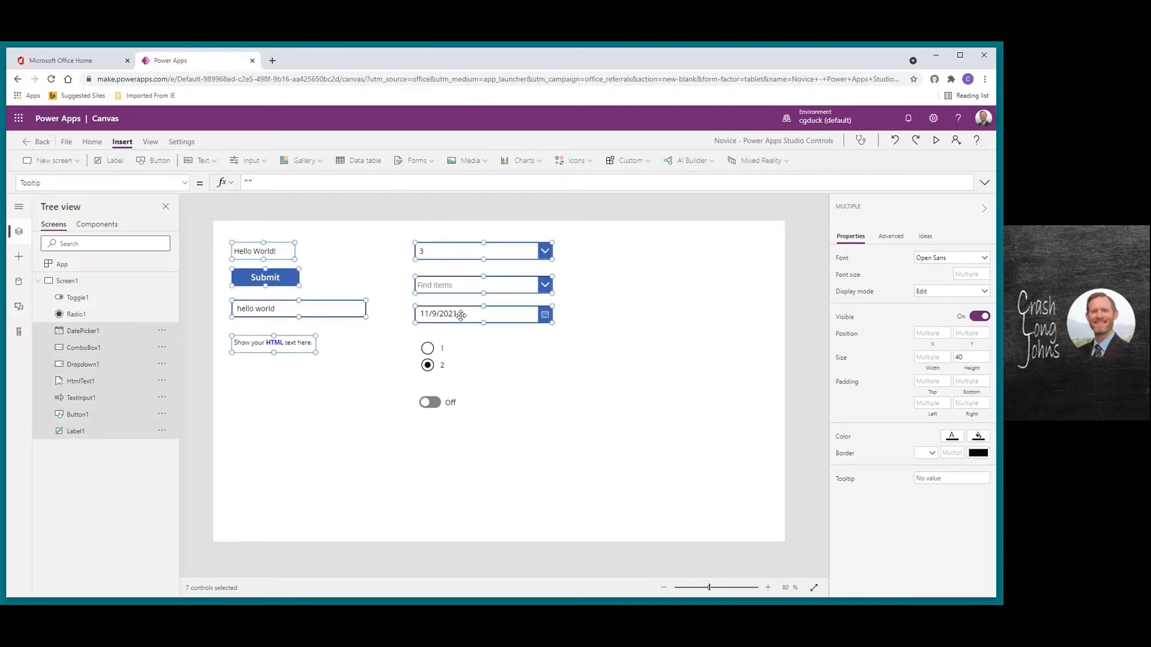
left_click(448, 361, "shift")
left_click(451, 402, "shift")
key("Delete")
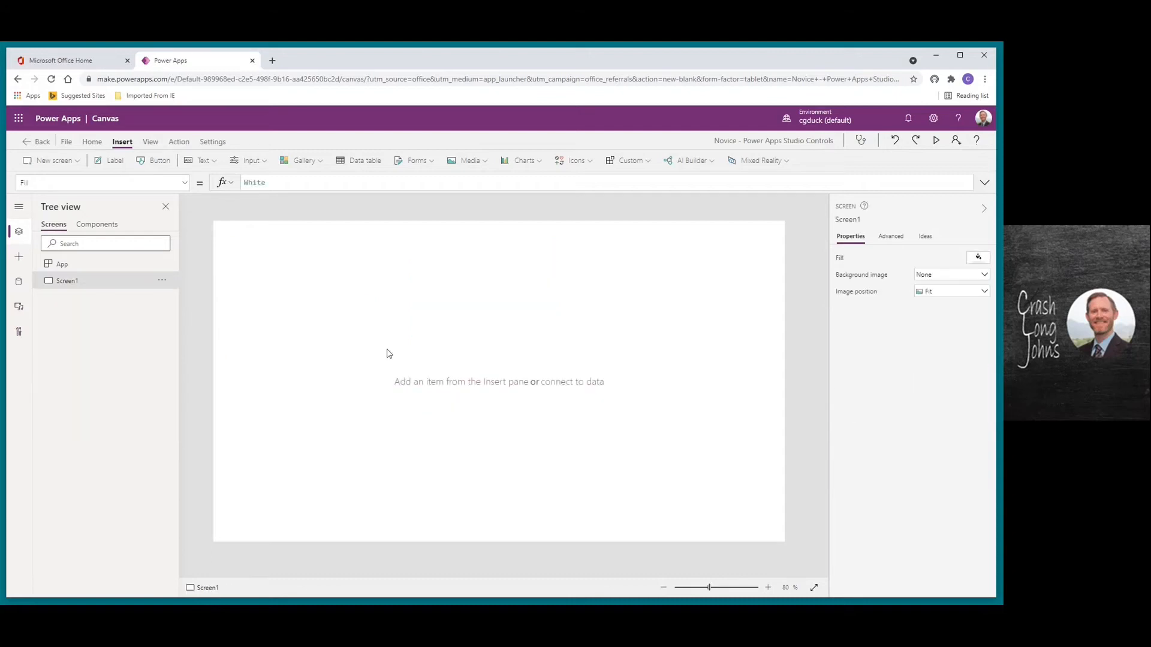
Insert a slider and a rating control, placing the rating below the slider at about X 40, Y 127.
left_click(255, 160)
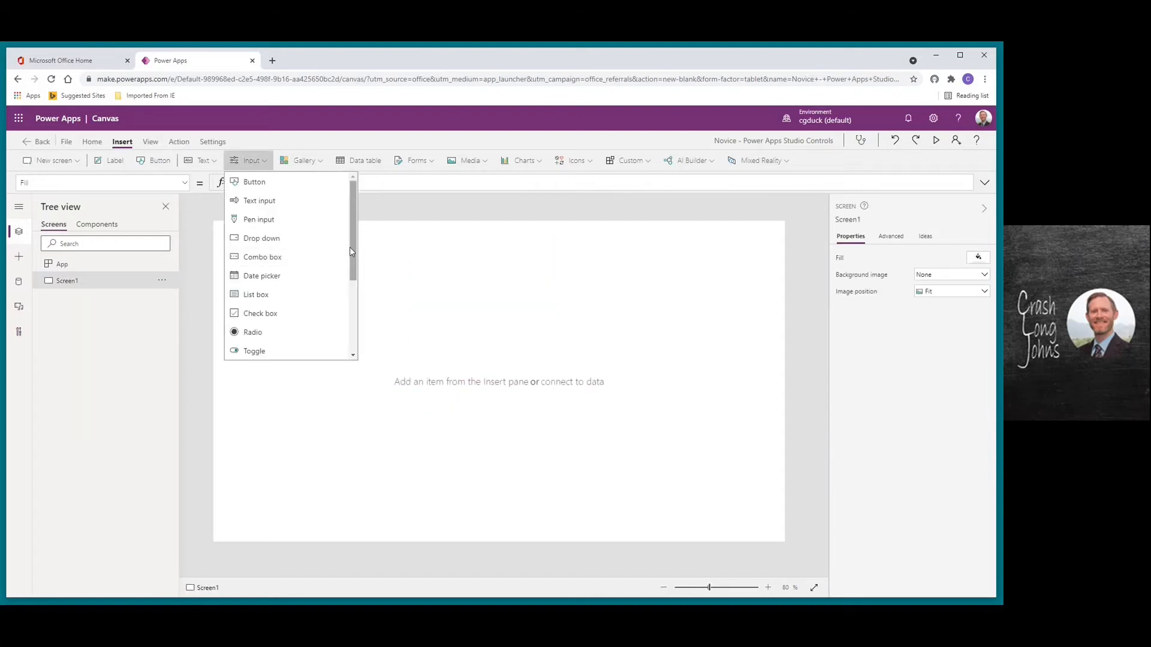
left_click_drag(351, 247, 367, 336)
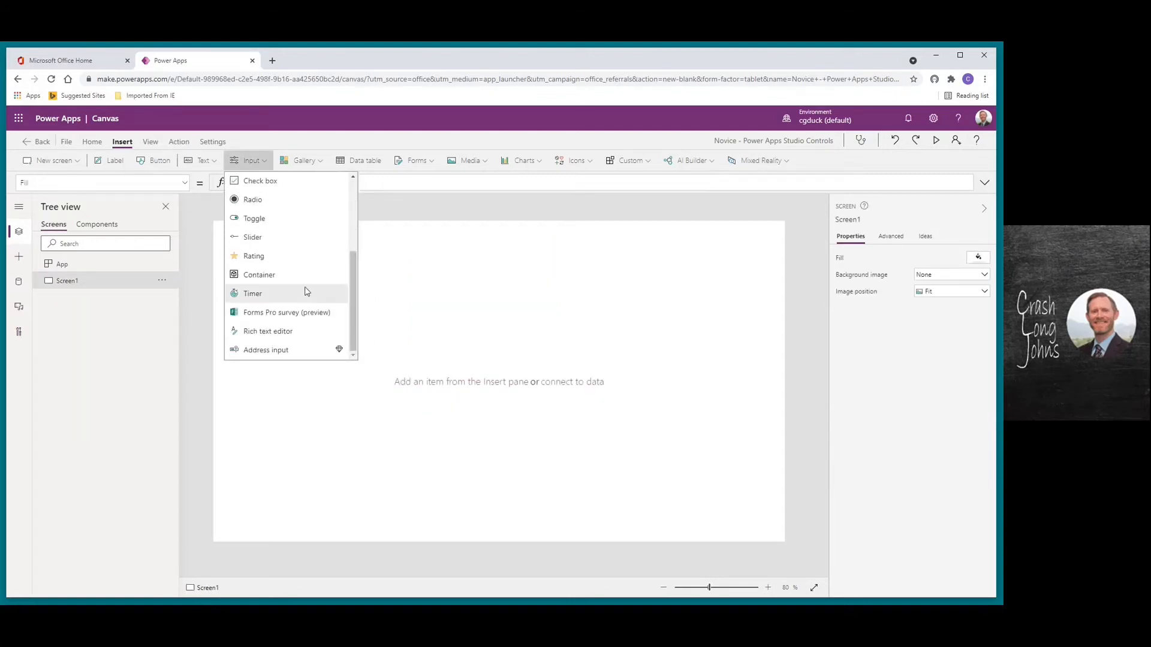
left_click(257, 239)
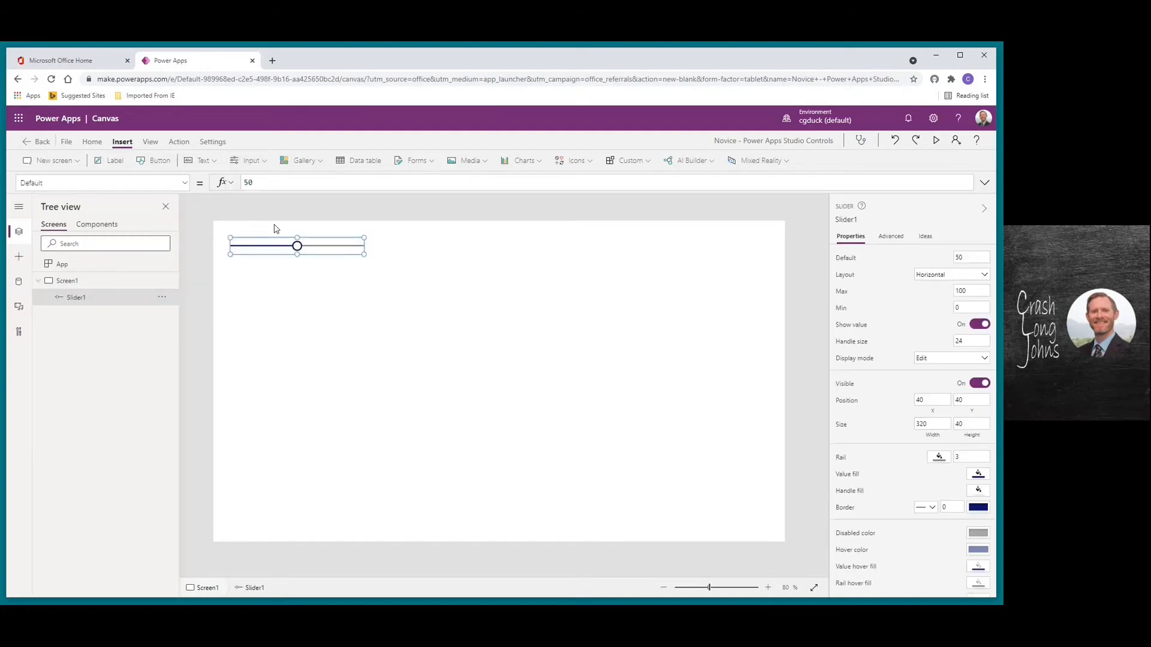
left_click(266, 161)
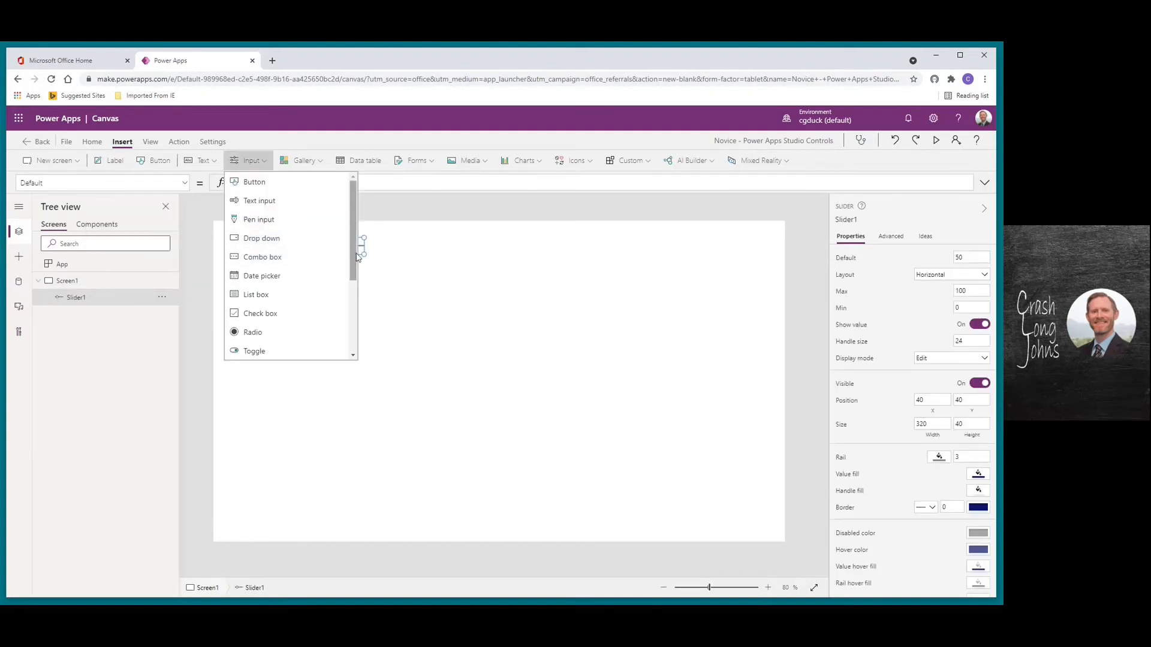
scroll(264, 271, "down", 5)
left_click(256, 256)
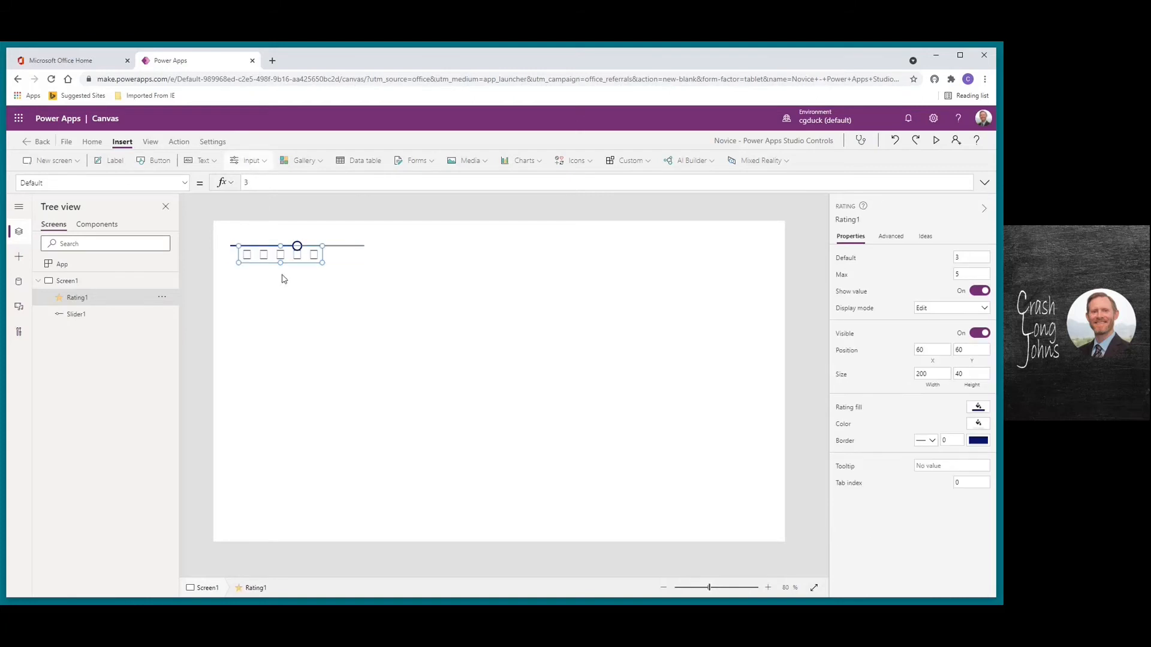
left_click_drag(266, 261, 257, 289)
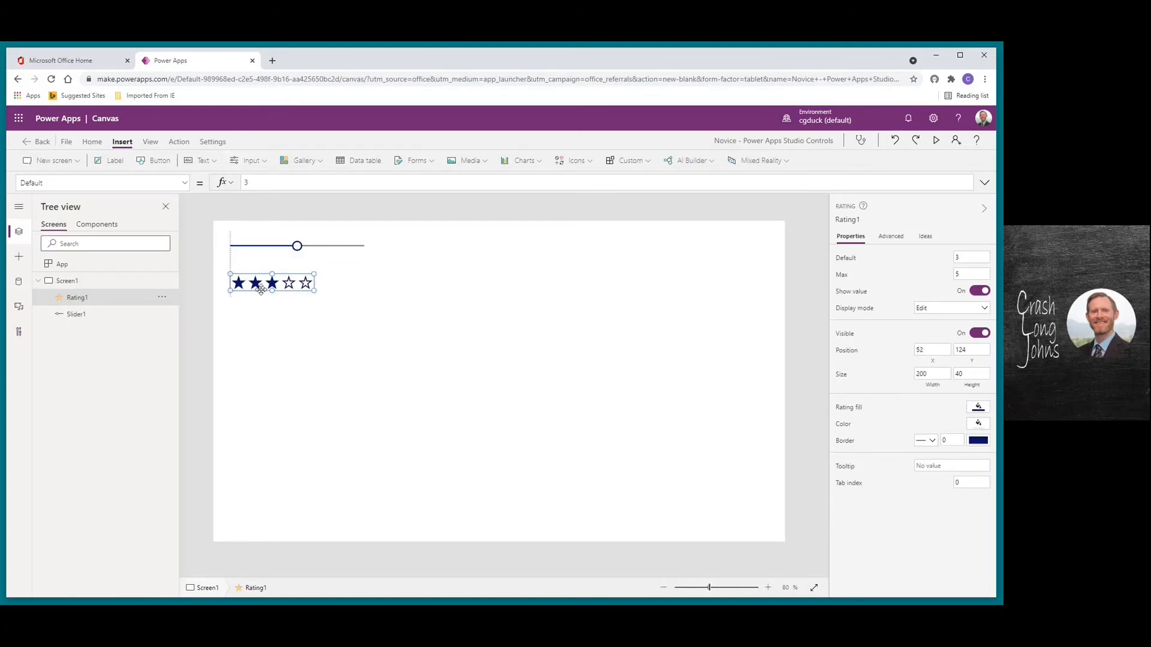
Insert a timer and place it below the rating stars at about X 40, Y 222.
left_click(263, 162)
scroll(288, 270, "down", 5)
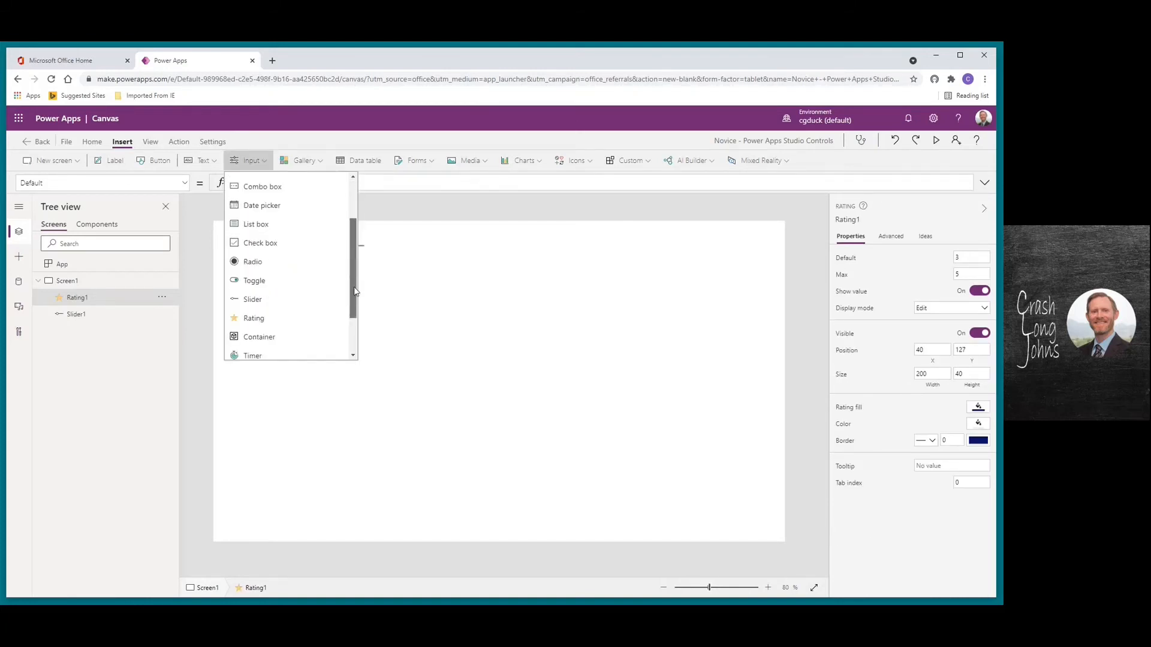
left_click(263, 294)
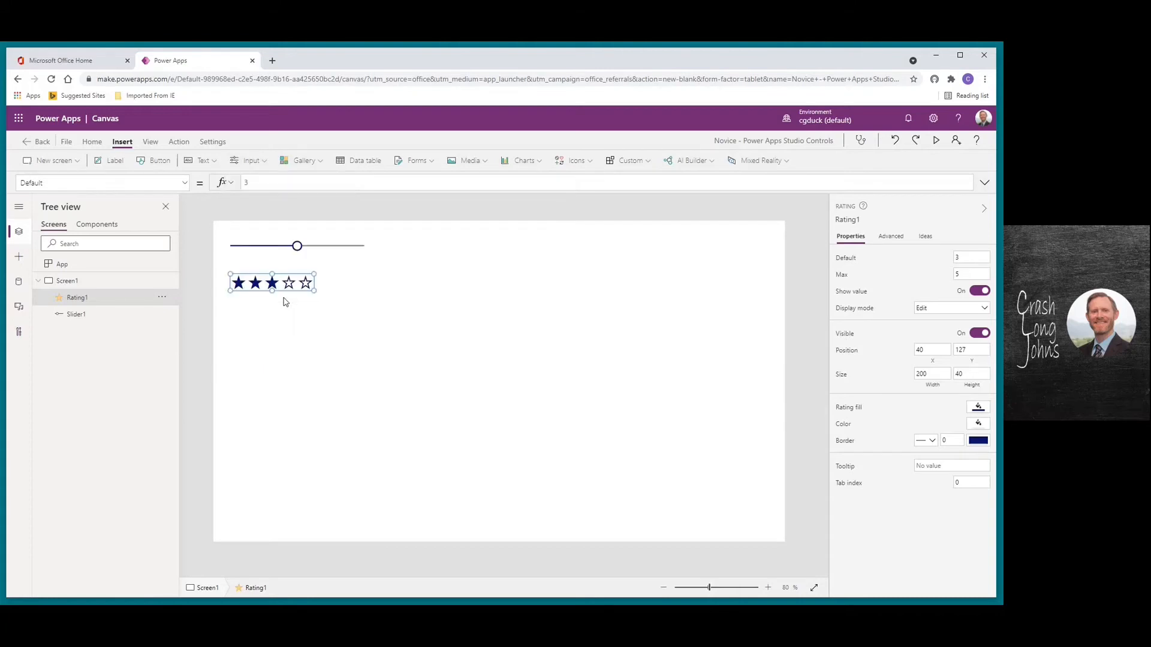
left_click_drag(282, 284, 273, 341)
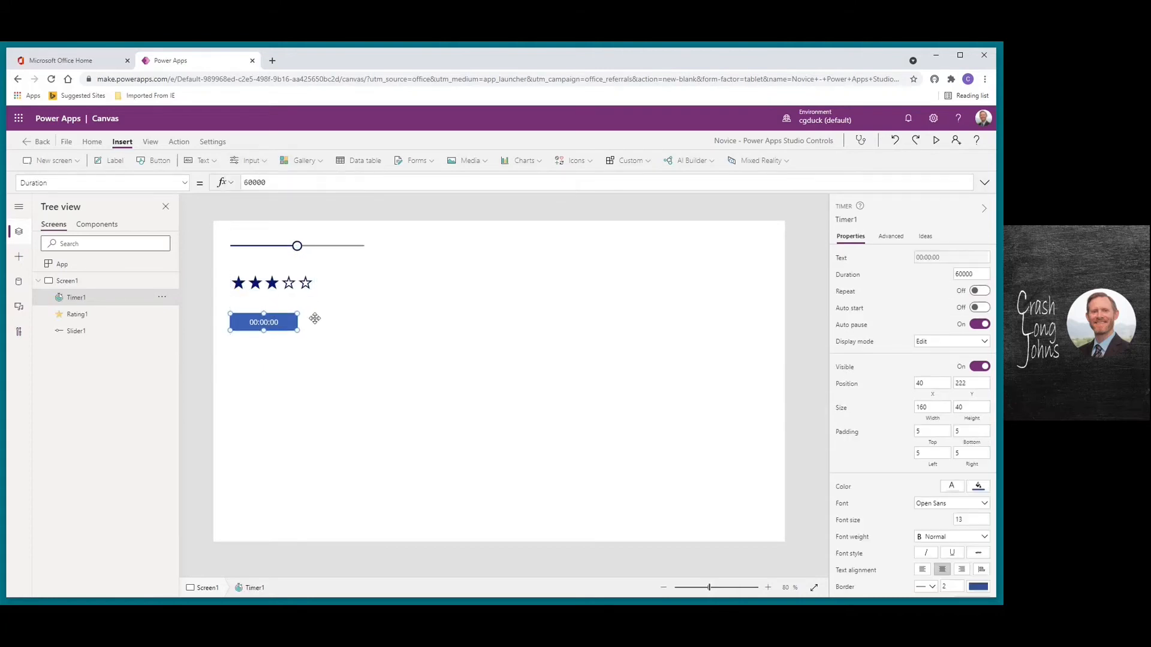
Preview the app, set the slider to its maximum and the rating to five stars, run the timer, and return to editing.
left_click(936, 140)
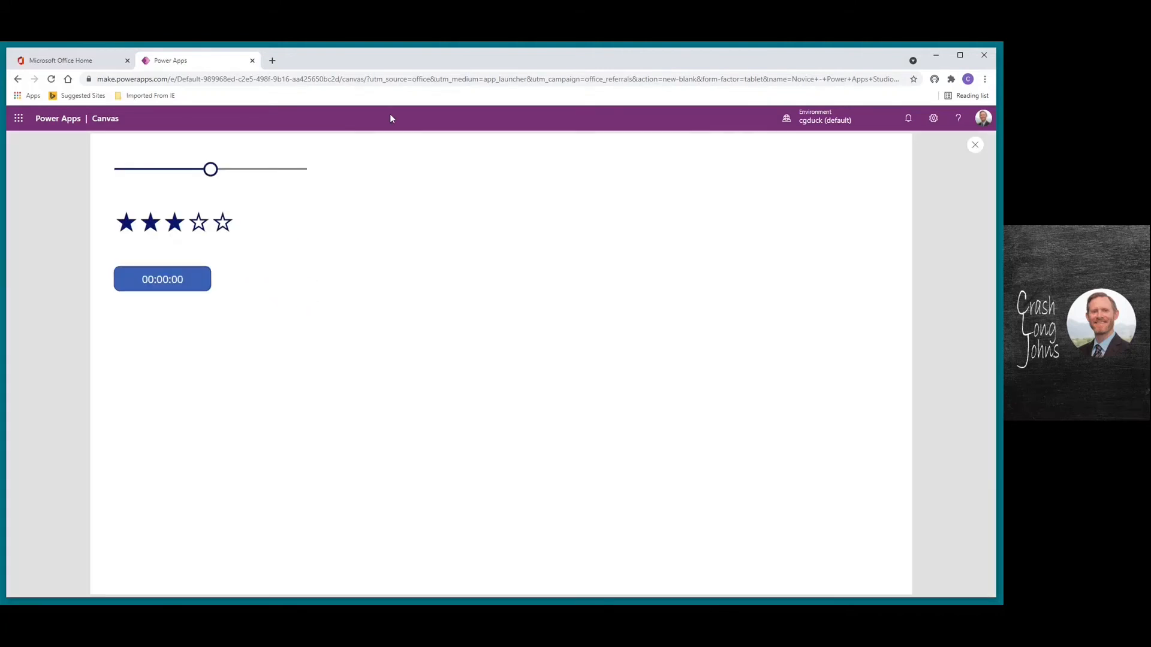
left_click_drag(207, 167, 324, 174)
left_click(222, 224)
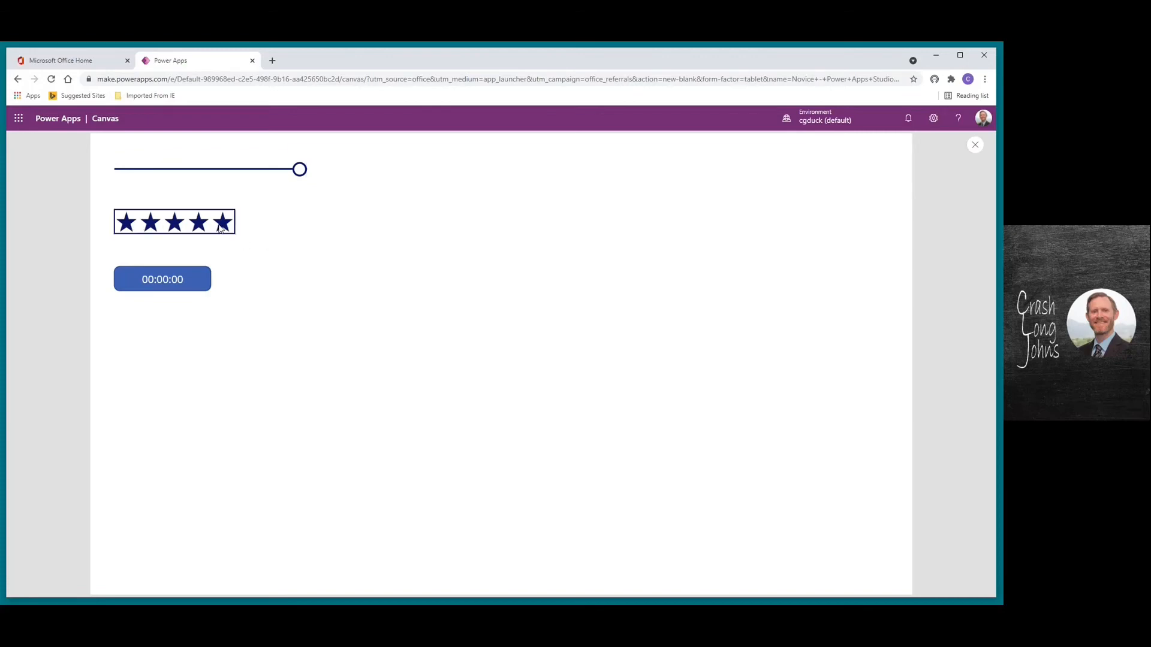
left_click(192, 283)
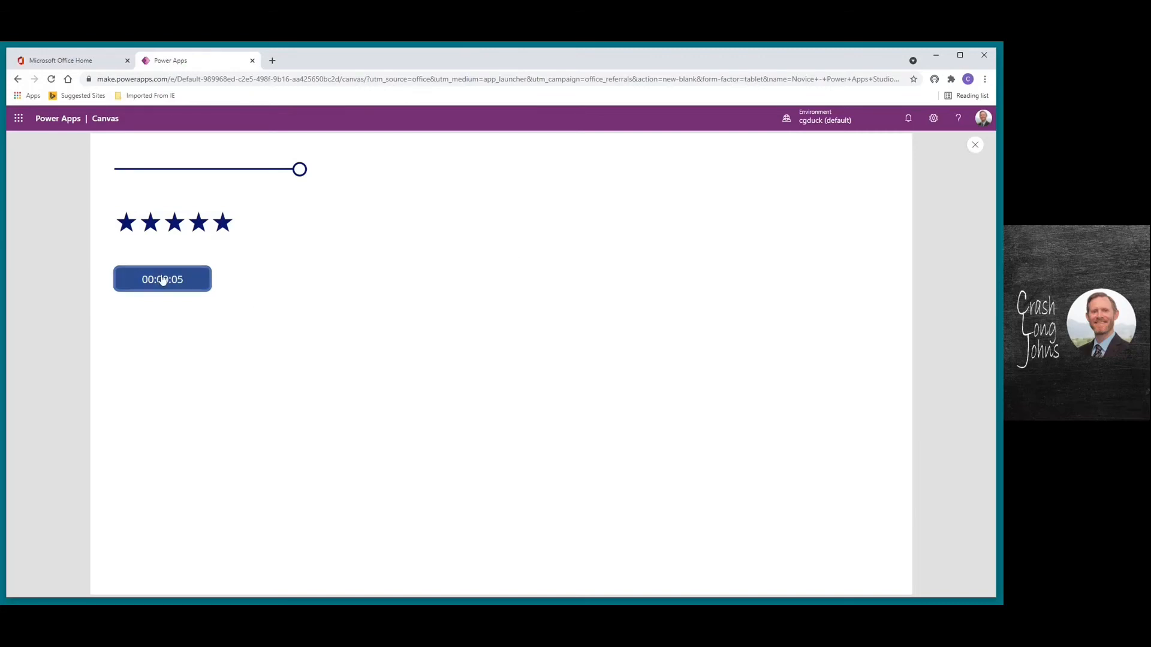
left_click(973, 145)
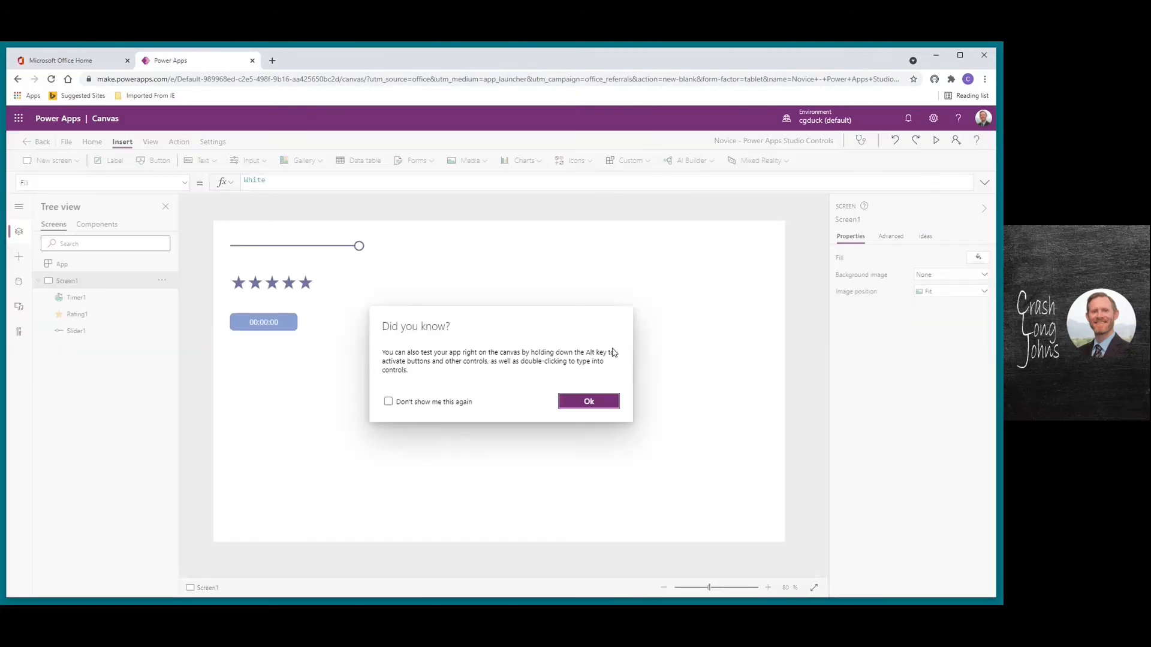
left_click(589, 401)
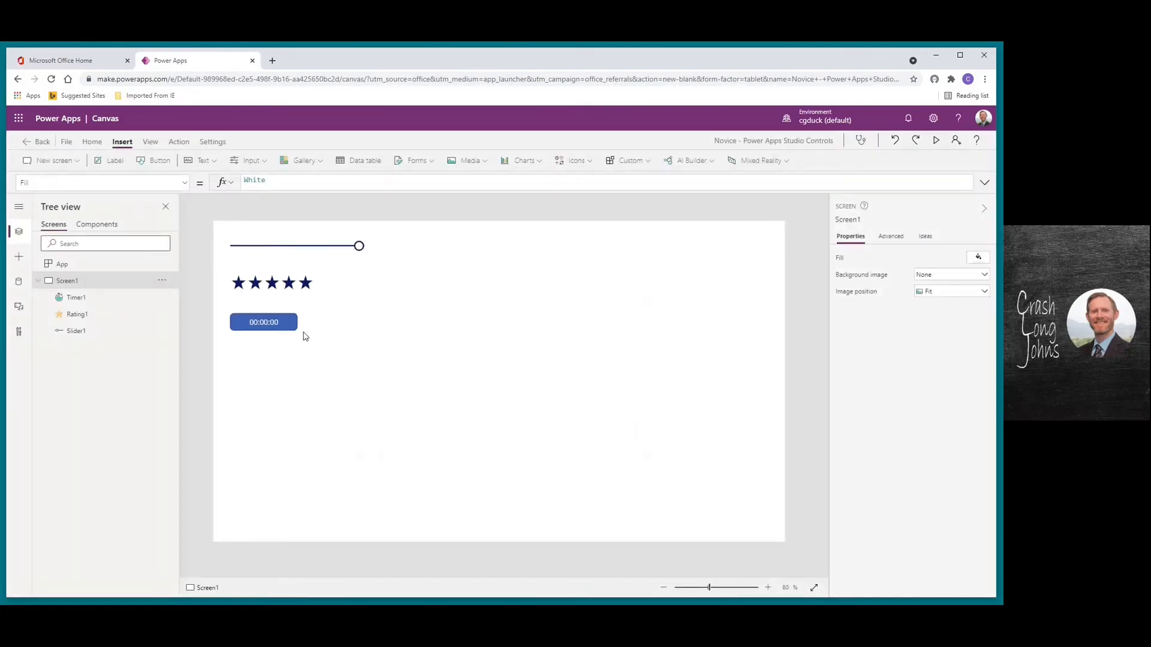
Delete the timer, rating and slider from the screen.
left_click(287, 324)
left_click(289, 283, "shift")
left_click(294, 246, "shift")
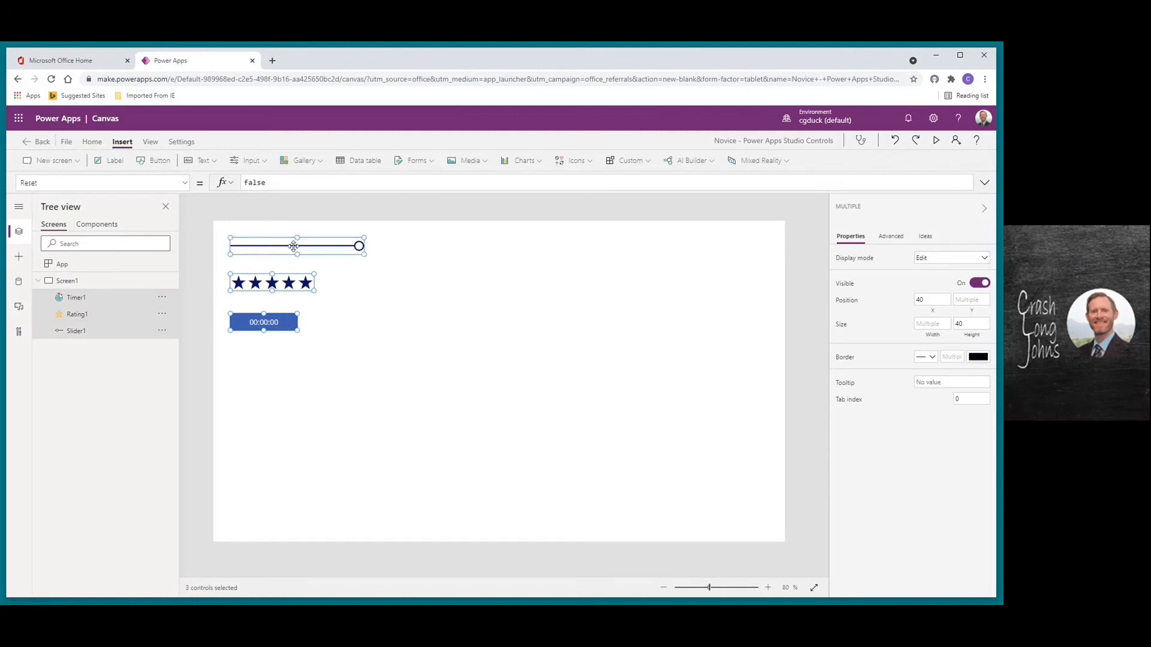
key("Delete")
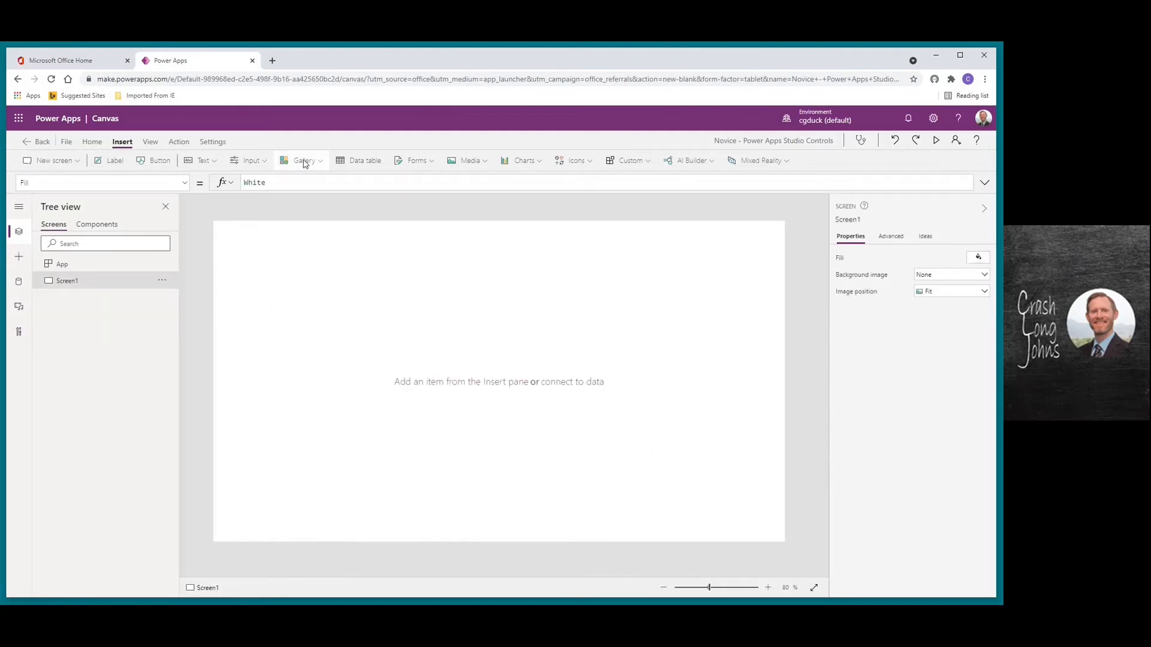
Insert a vertical gallery, position it at X 0, Y 0, and stretch it to the full screen height of 768.
left_click(305, 162)
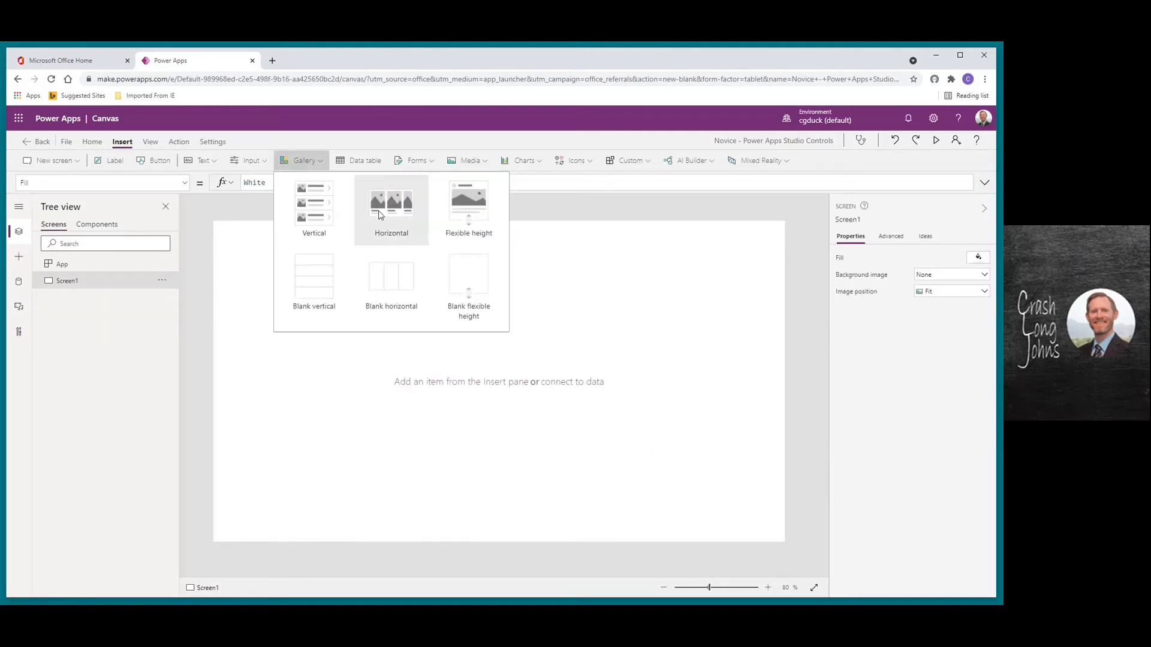
left_click(312, 216)
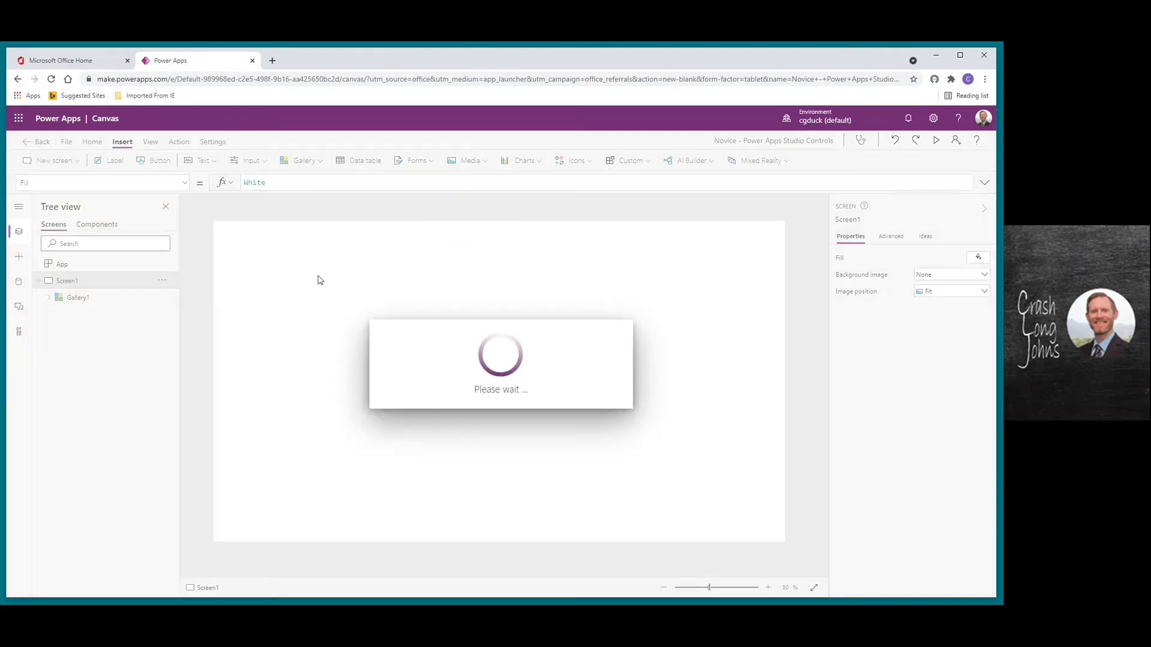
left_click_drag(418, 237, 401, 220)
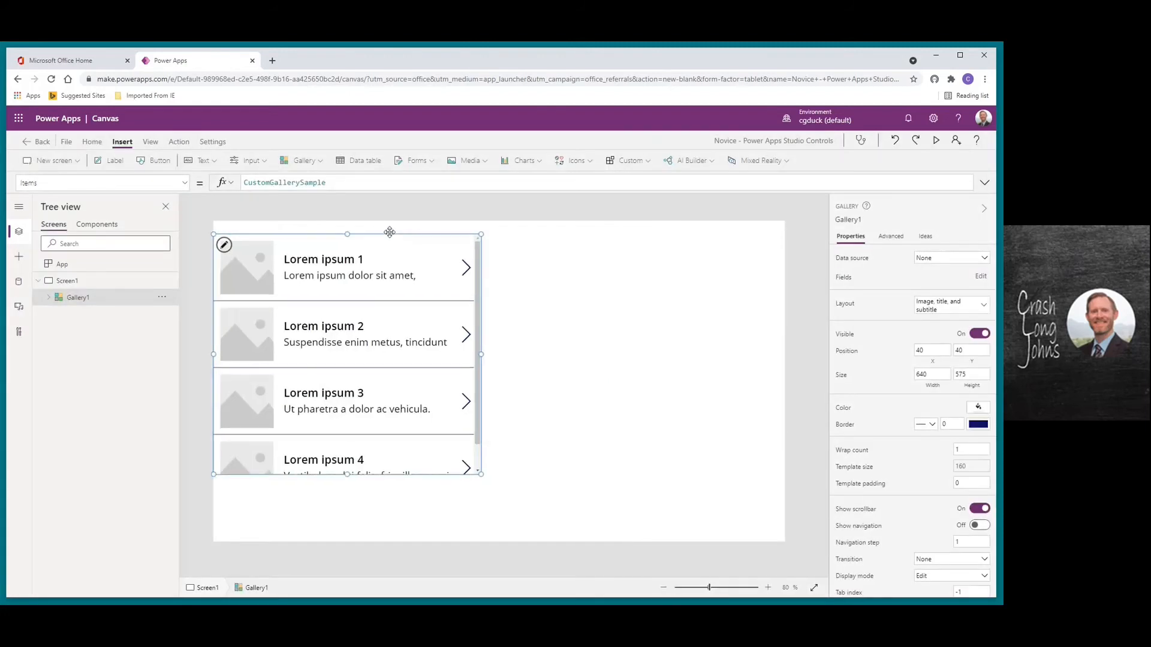
left_click_drag(347, 461, 347, 541)
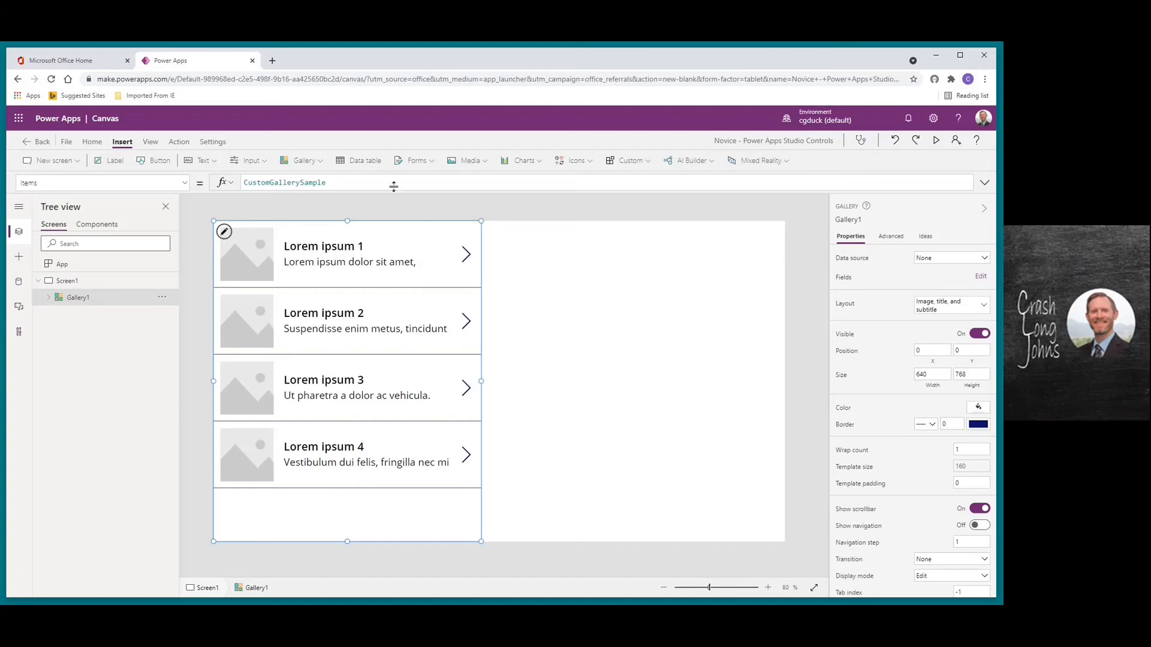
Insert an edit form beside the gallery at about X 668, Y 0, and narrow it to about 697 wide.
left_click(413, 162)
left_click(409, 179)
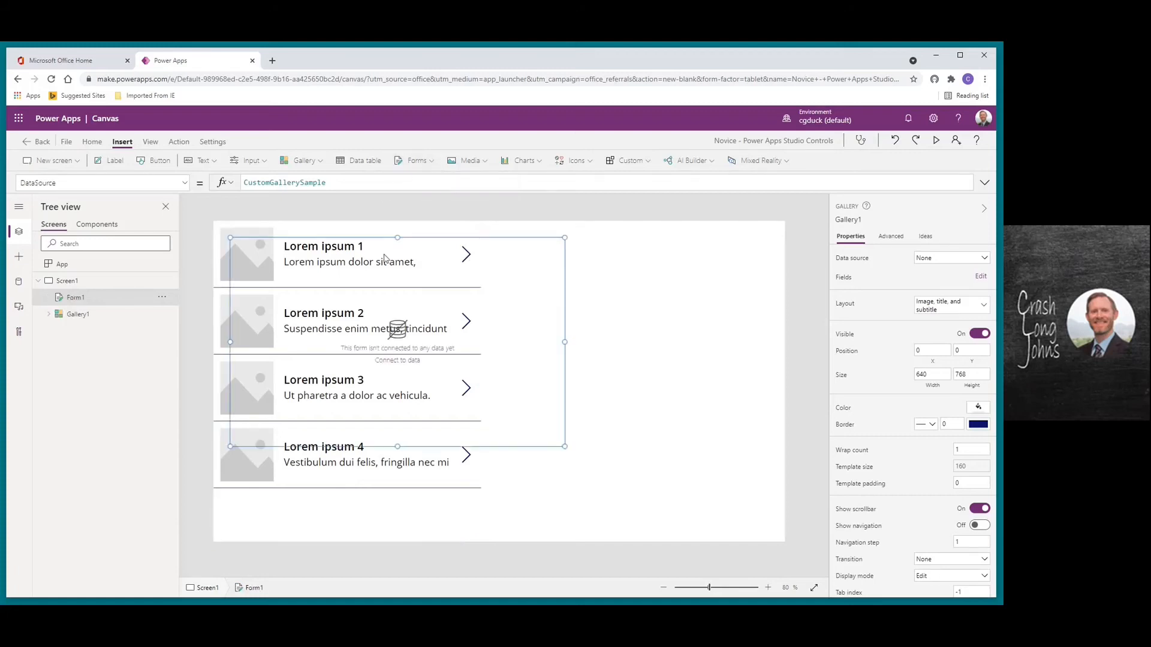
left_click_drag(360, 237, 663, 219)
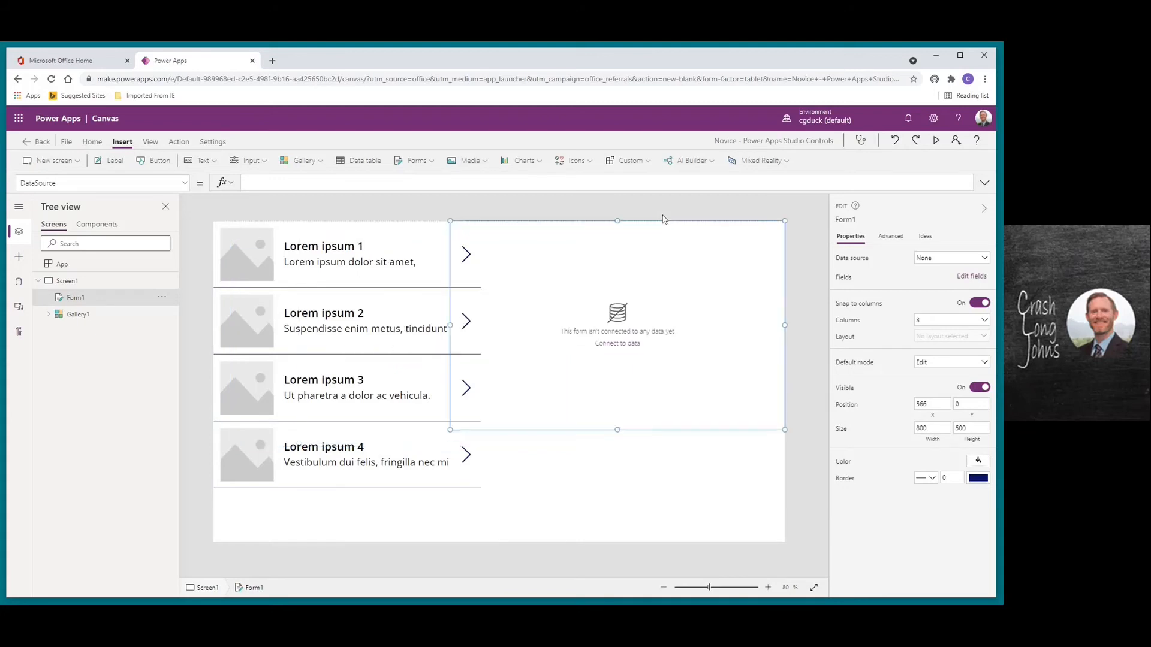
left_click_drag(450, 326, 492, 326)
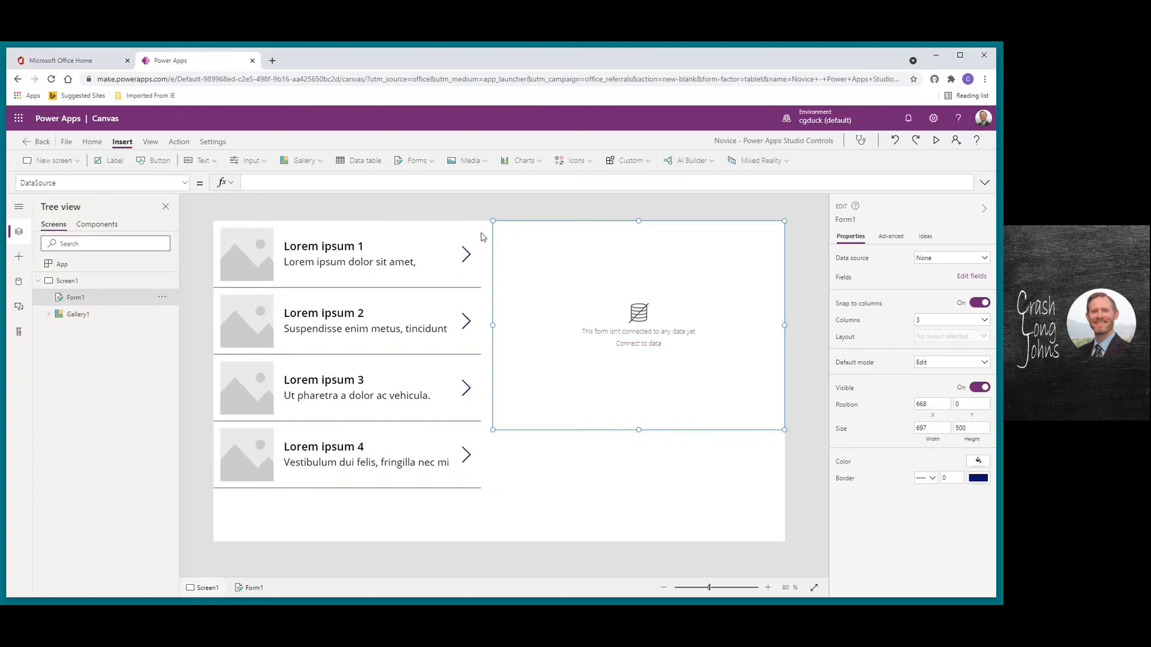
Insert an image below the form at about X 732, Y 616, and view the app's media library before returning to the control tree.
left_click(465, 164)
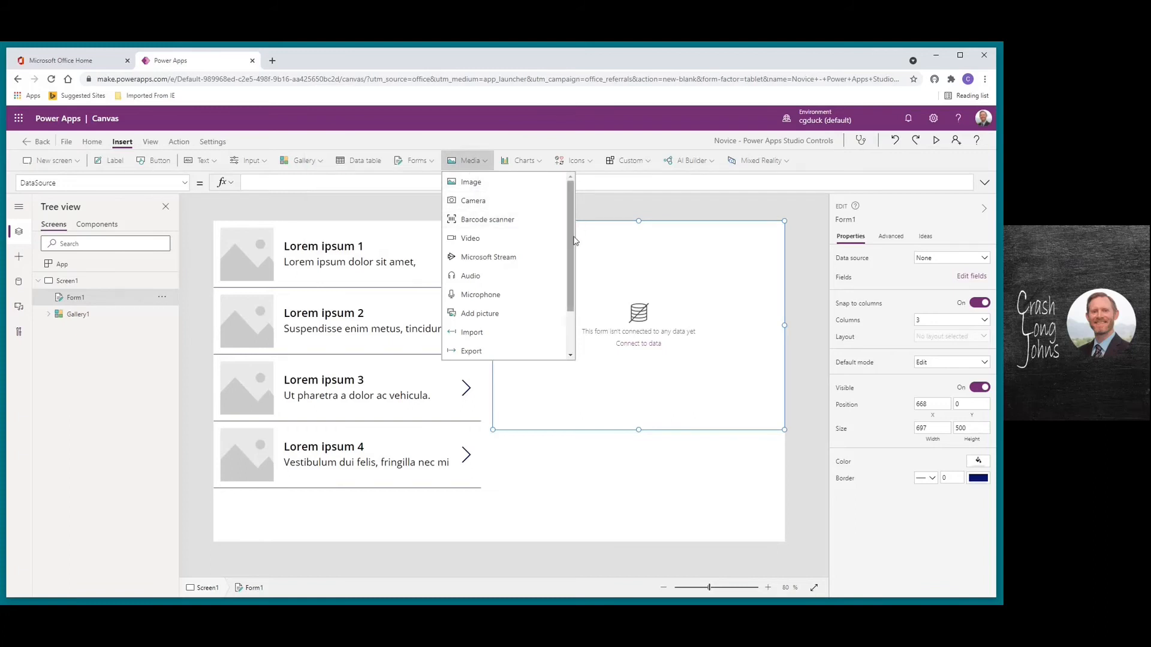
mouse_move(568, 252)
left_mouse_down()
mouse_move(568, 294)
mouse_move(568, 255)
left_mouse_up()
left_click(473, 183)
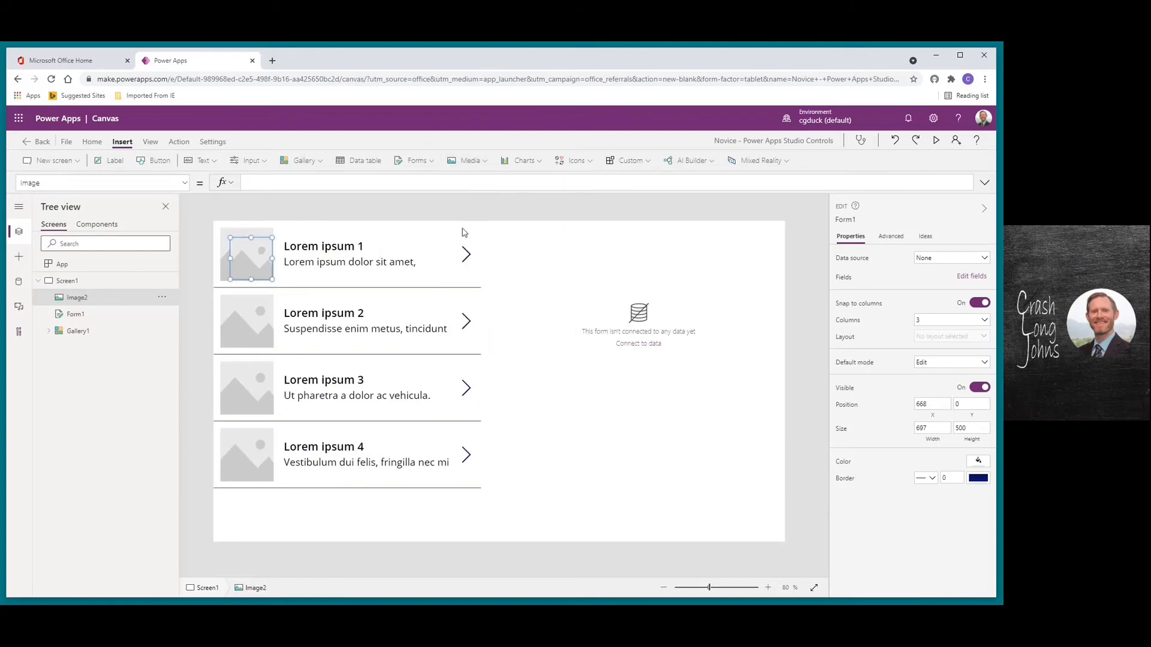
left_click_drag(264, 258, 543, 501)
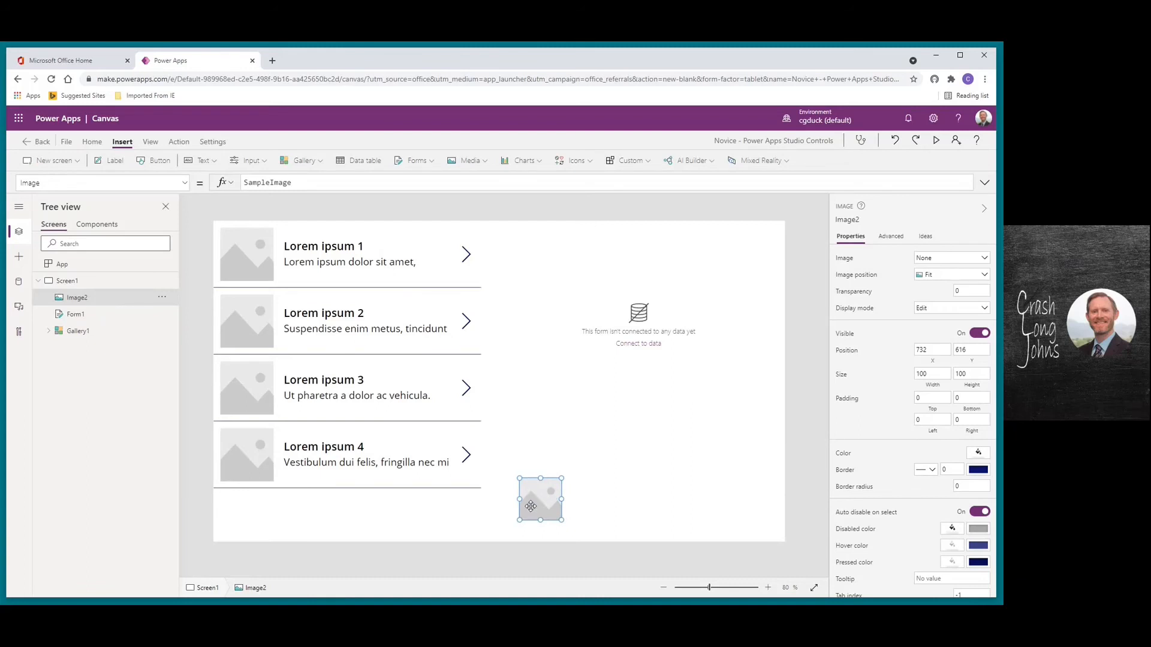
left_click(18, 309)
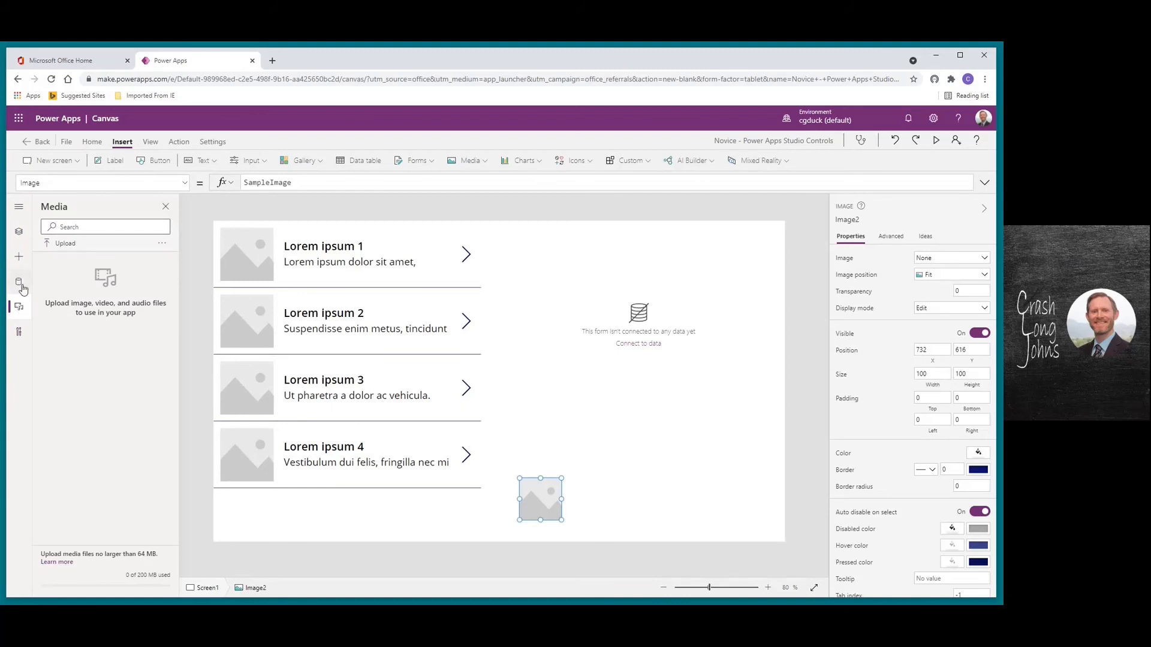
left_click(18, 235)
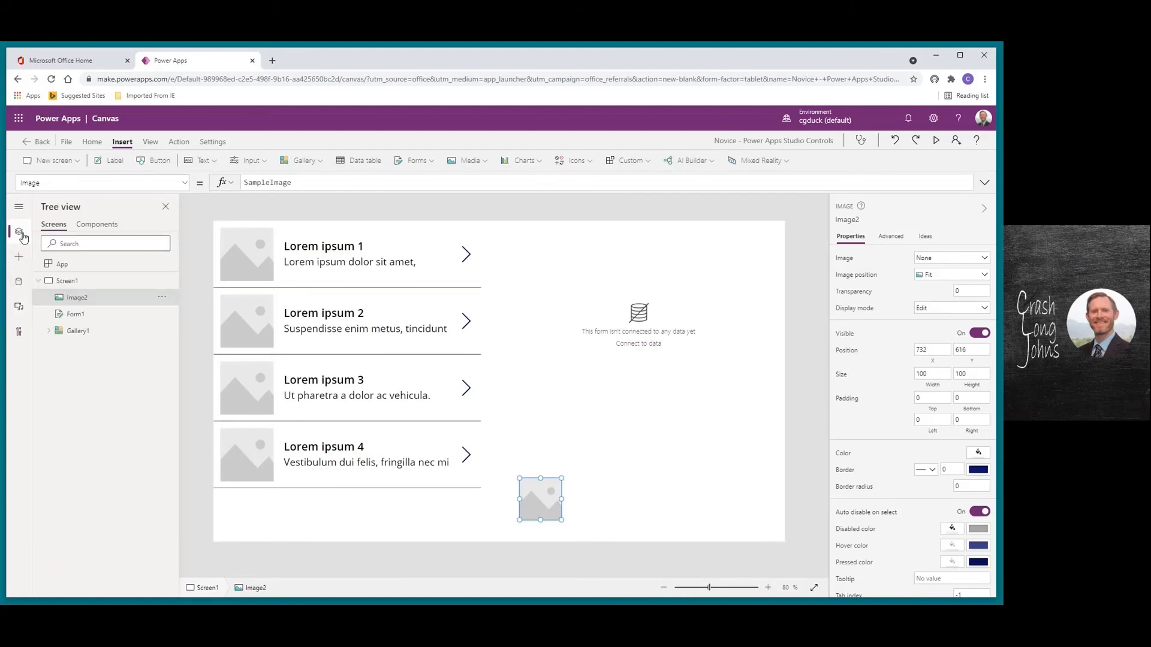
Insert a Bug icon and place it beside the image at about X 973, Y 634.
left_click(572, 161)
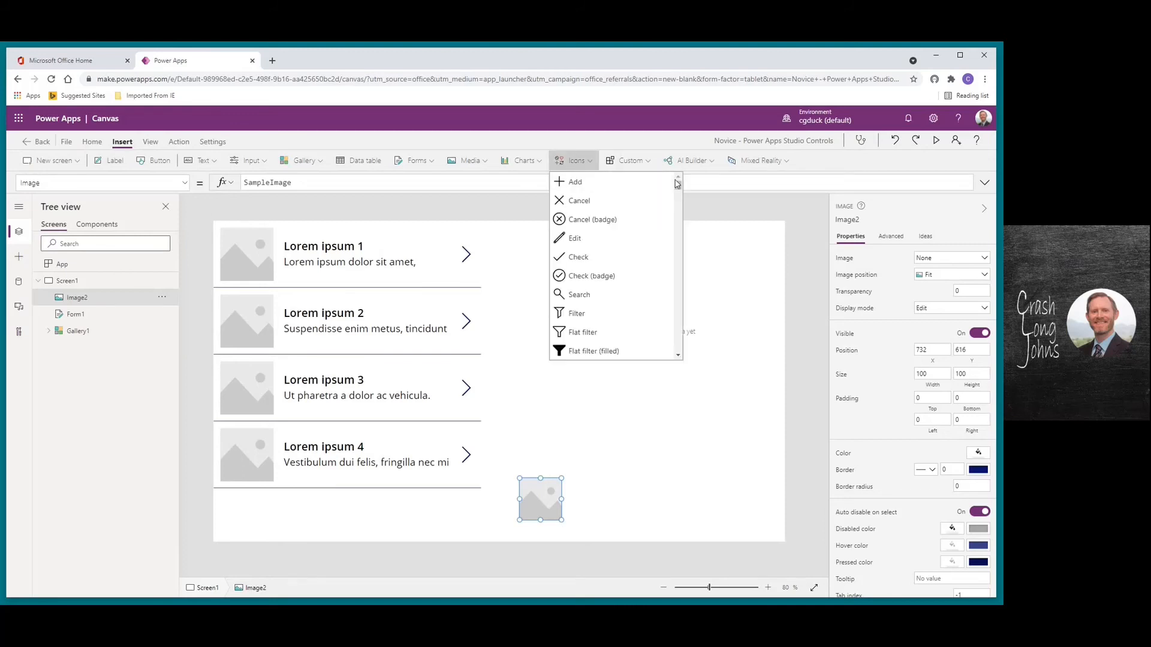
left_click_drag(678, 189, 678, 313)
left_click(591, 287)
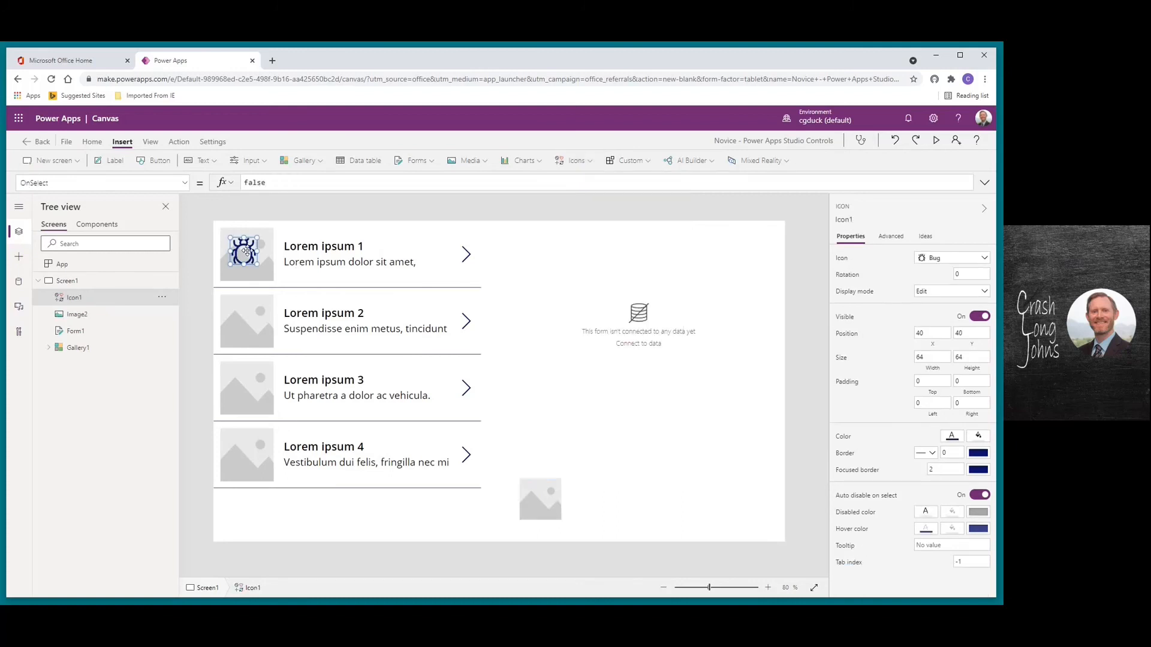
left_click_drag(255, 256, 642, 504)
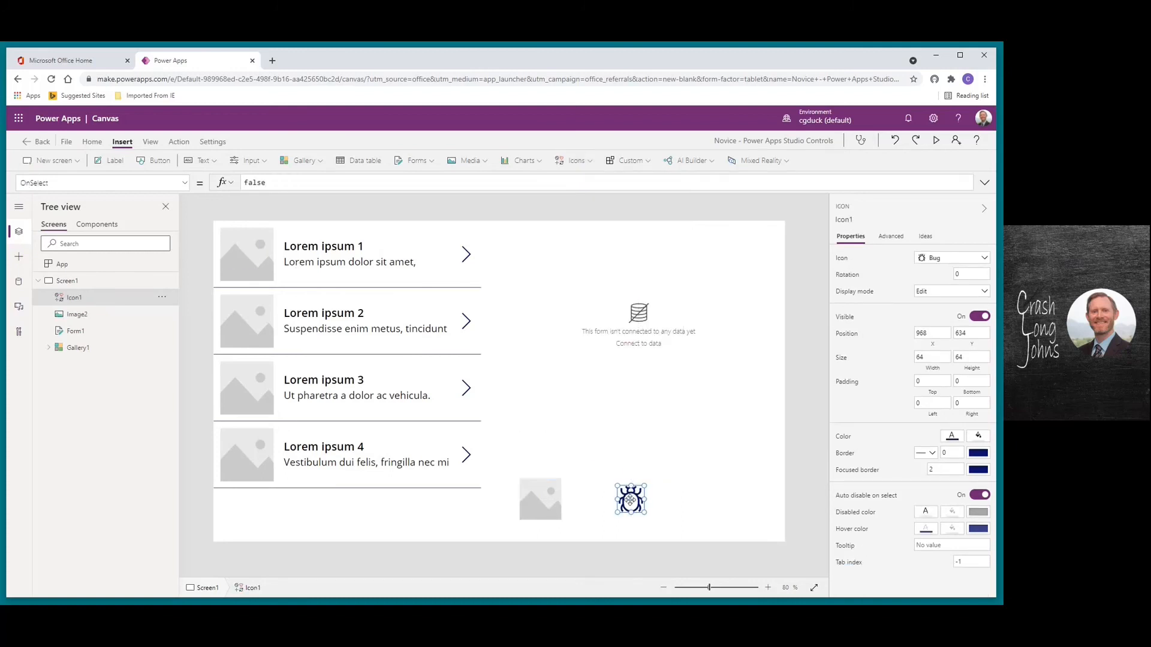
left_click(705, 506)
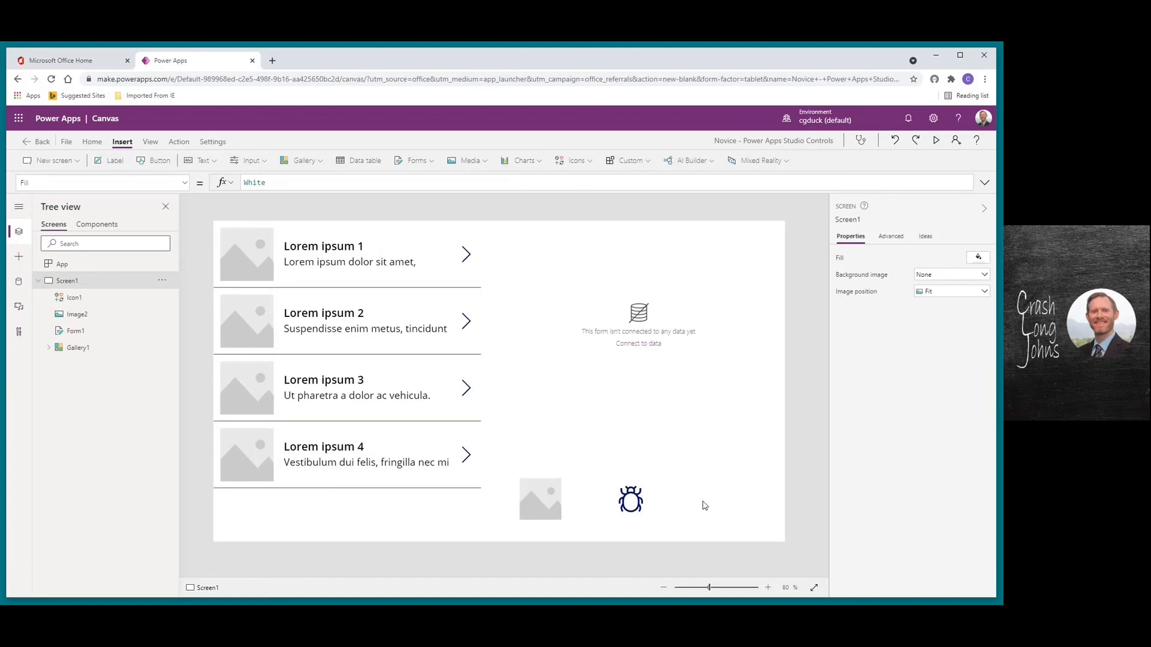
left_click(629, 505)
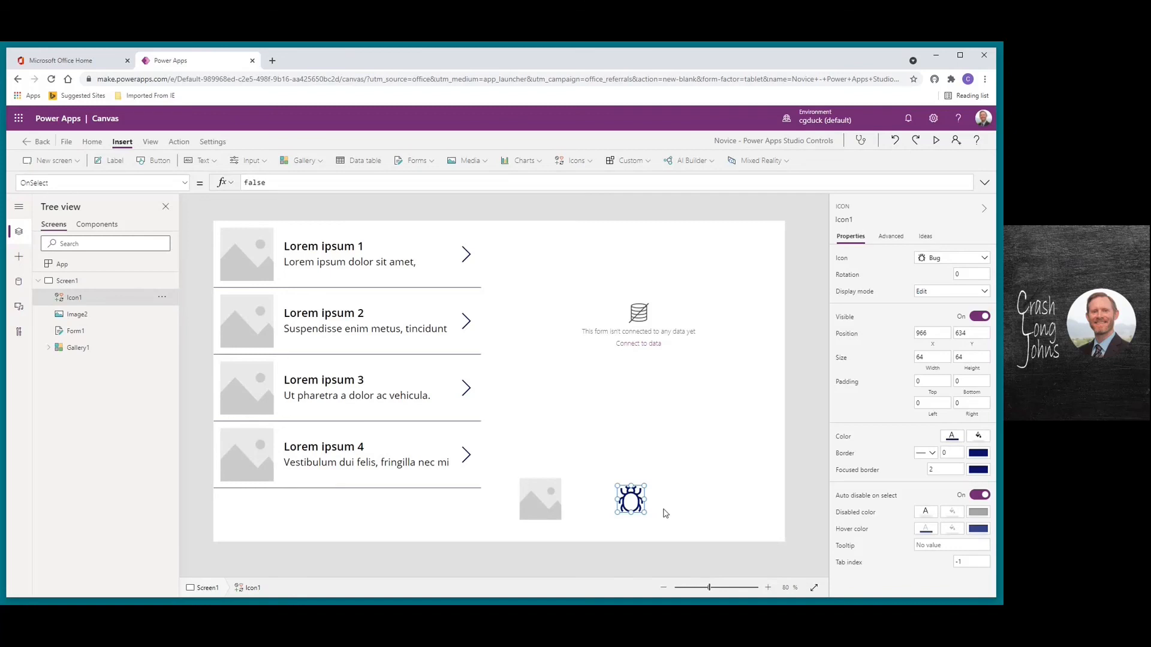
left_click_drag(632, 498, 655, 498)
left_click(691, 503)
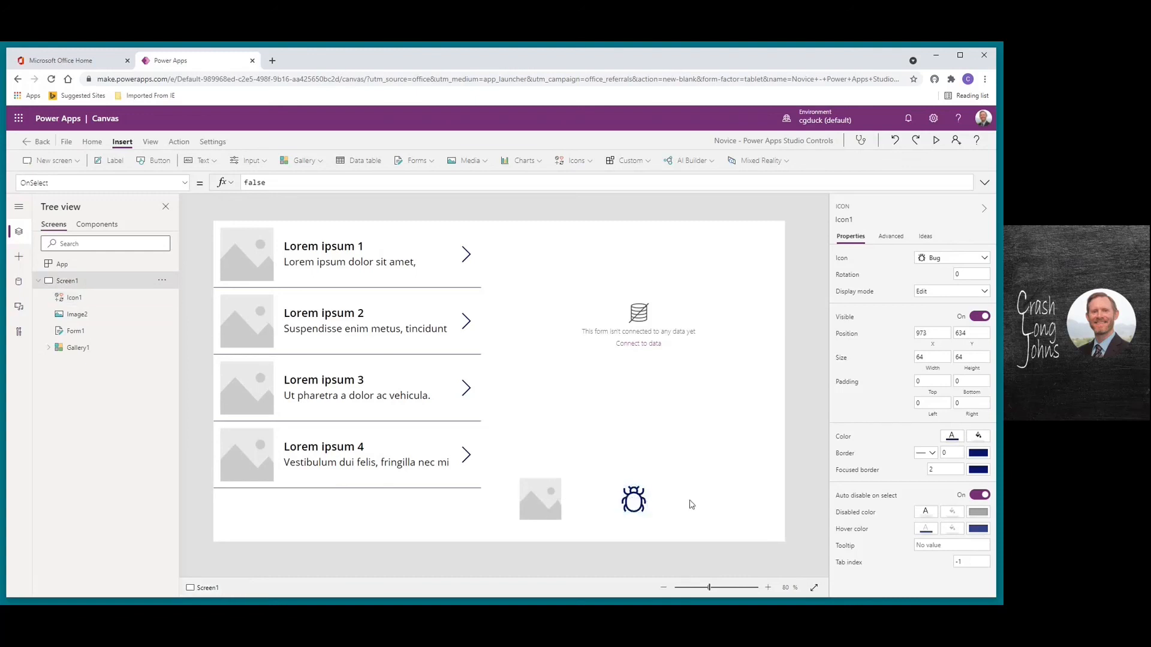